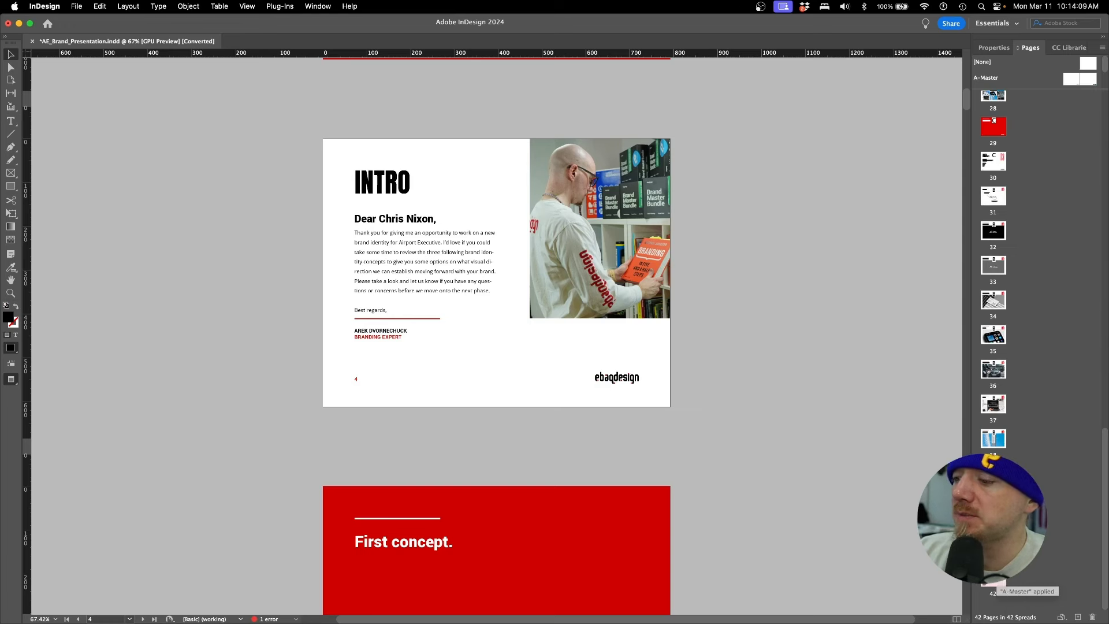
# Step: Scroll AE_Brand_Presentation.indd down to the page 41 concept overview, then bring up the Illustrator logo file
pyautogui.scroll(-15, 576, 458)
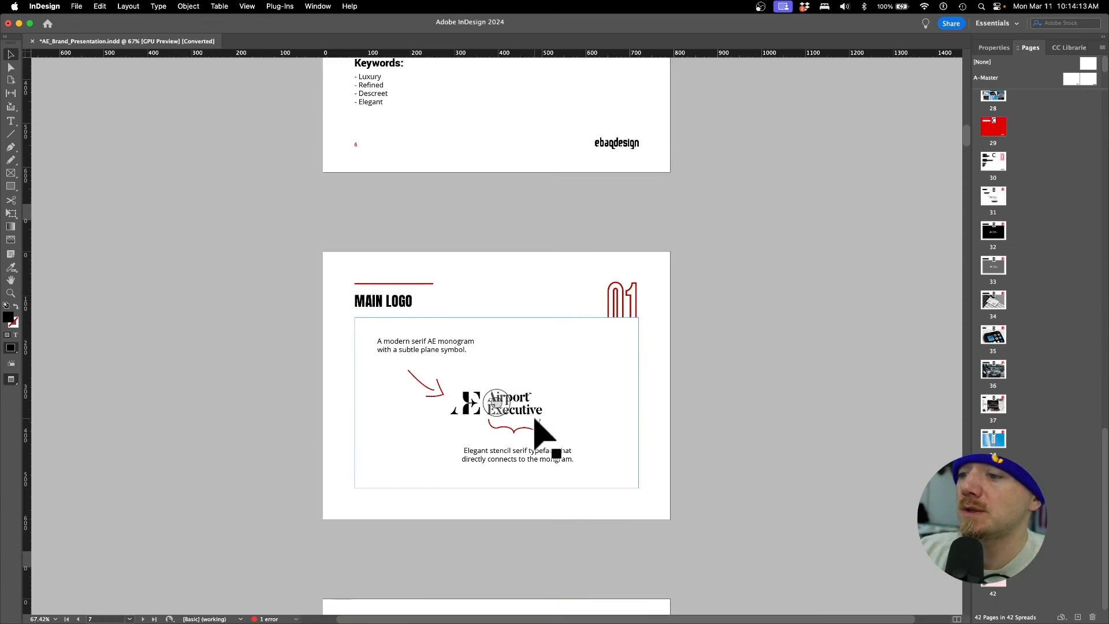
pyautogui.scroll(-10, 534, 421)
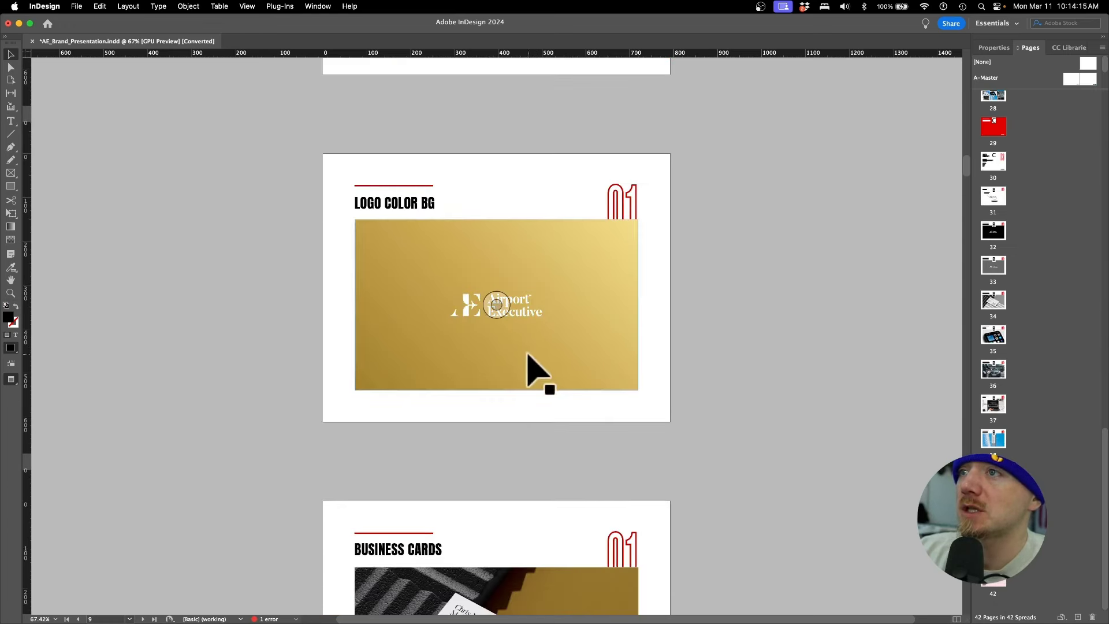
pyautogui.scroll(-10, 528, 355)
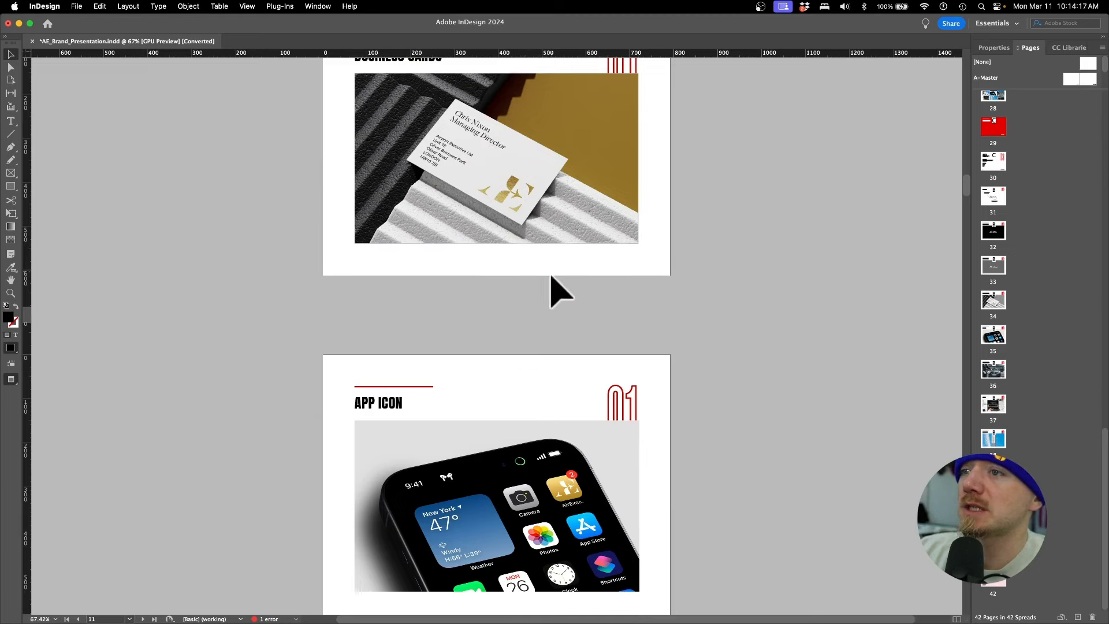
pyautogui.scroll(-15, 561, 292)
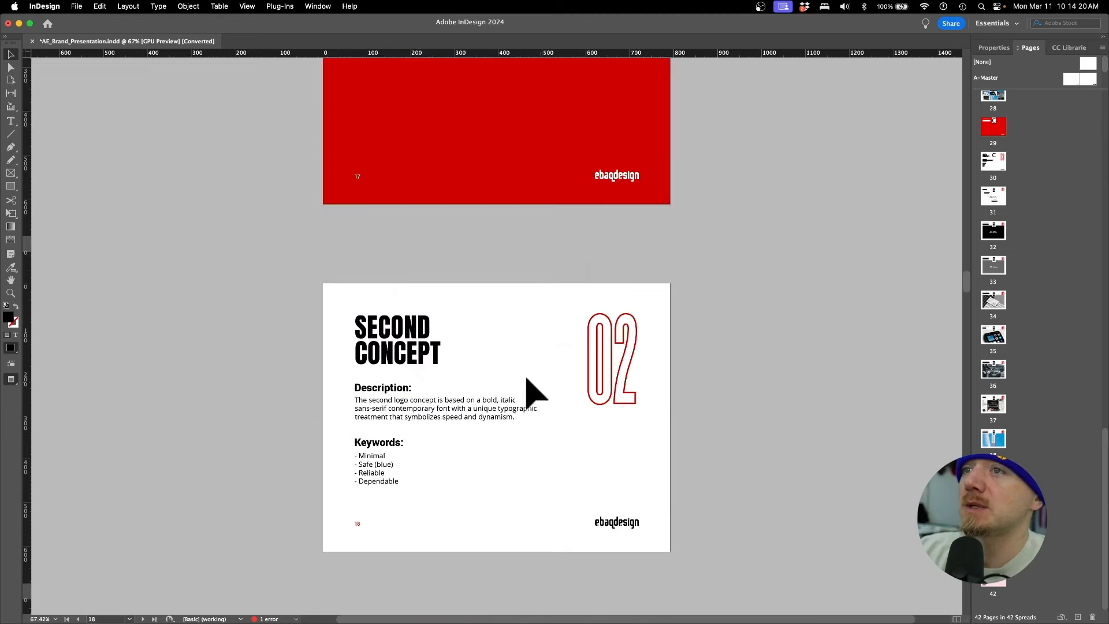
pyautogui.scroll(-5, 534, 393)
pyautogui.scroll(-14, 523, 287)
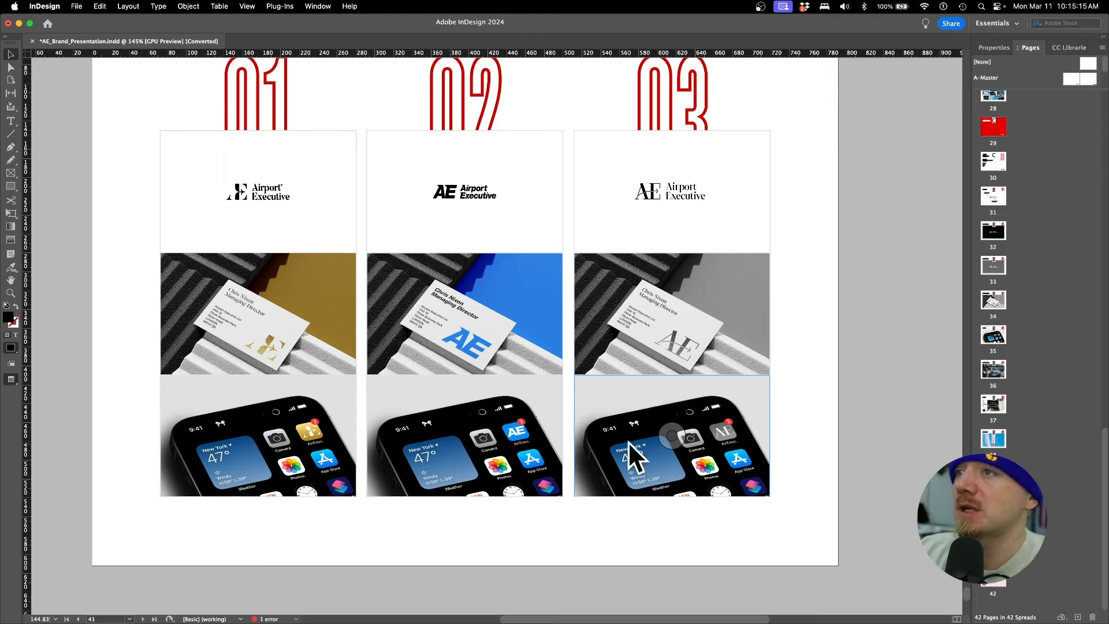
pyautogui.press('super+Tab')
pyautogui.click(479, 318)
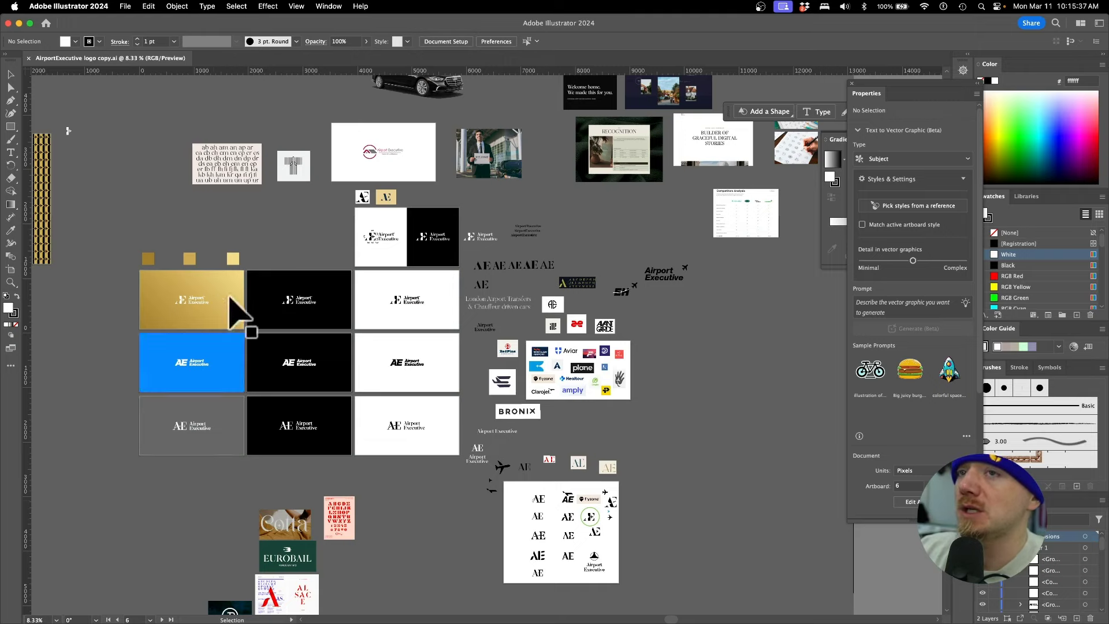
# Step: Zoom into the Illustrator logo artboards, then return to Brand_Presentation_new.indd in InDesign
pyautogui.scroll(2, 404, 427)
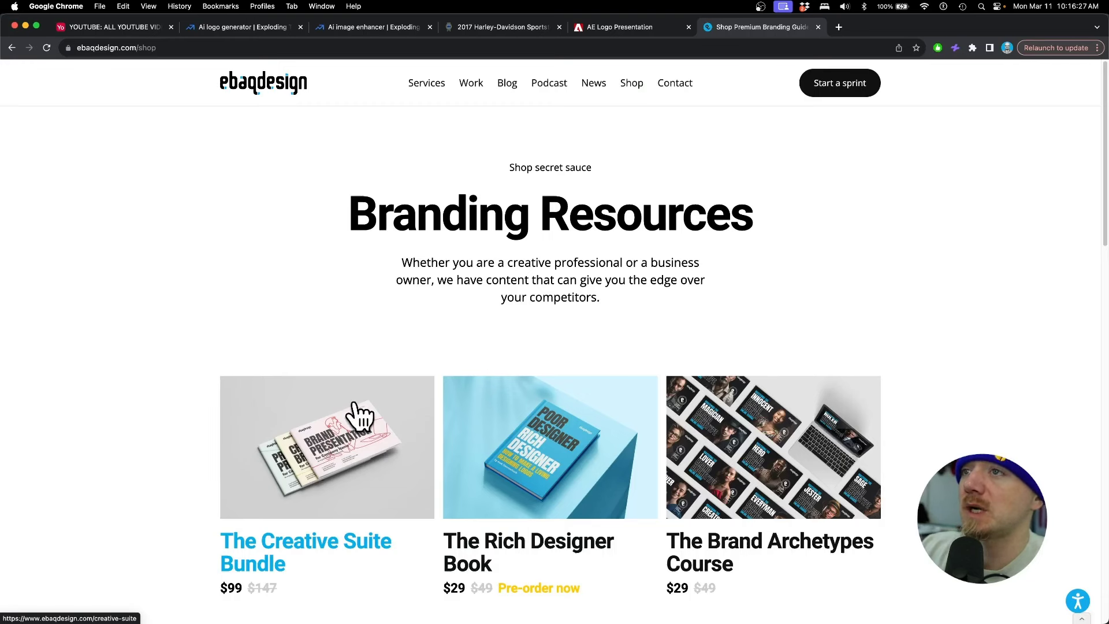
pyautogui.press('super+Tab')
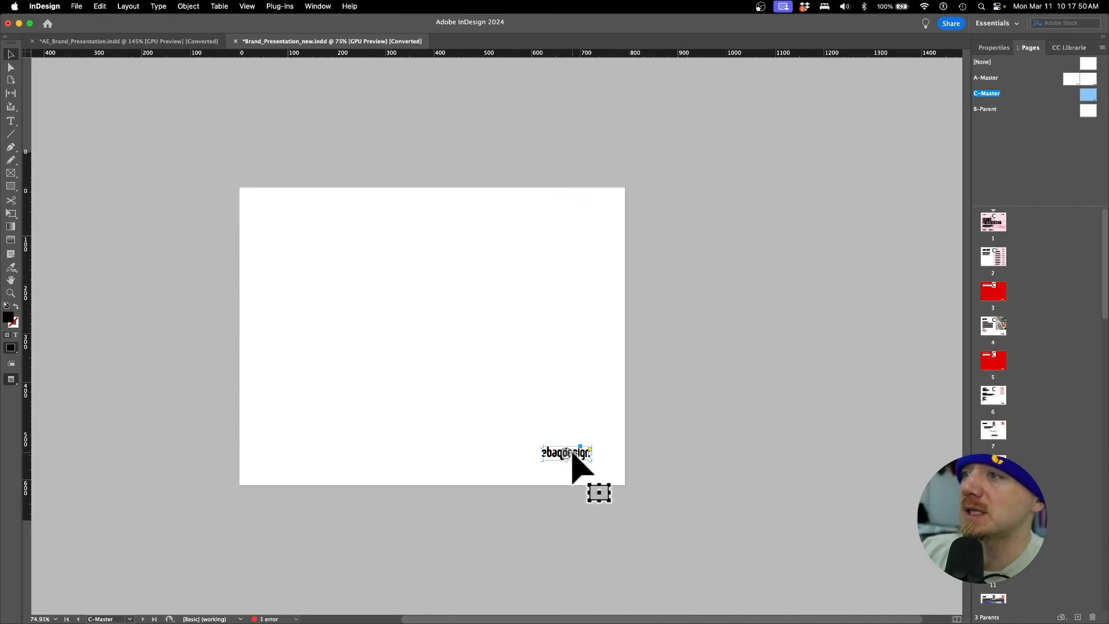
# Step: Nudge the ebaqdesign logo on C-Master, jump to page 1, and glance at Character Styles
pyautogui.moveTo(572, 454); pyautogui.dragTo(575, 455)
pyautogui.doubleClick(993, 223)
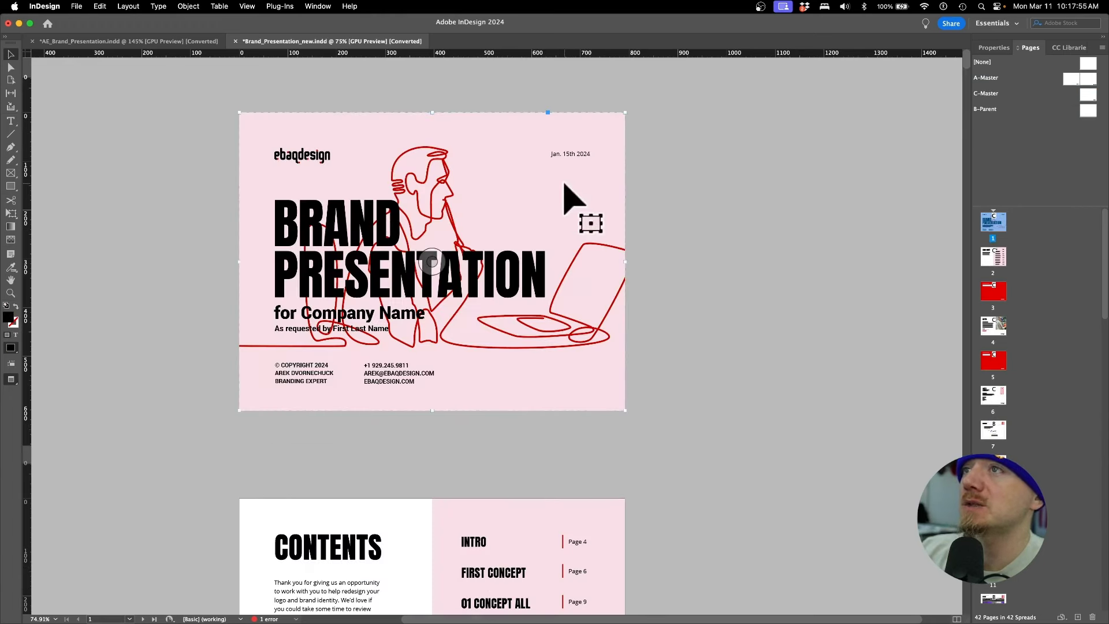
pyautogui.click(318, 7)
pyautogui.moveTo(502, 279)
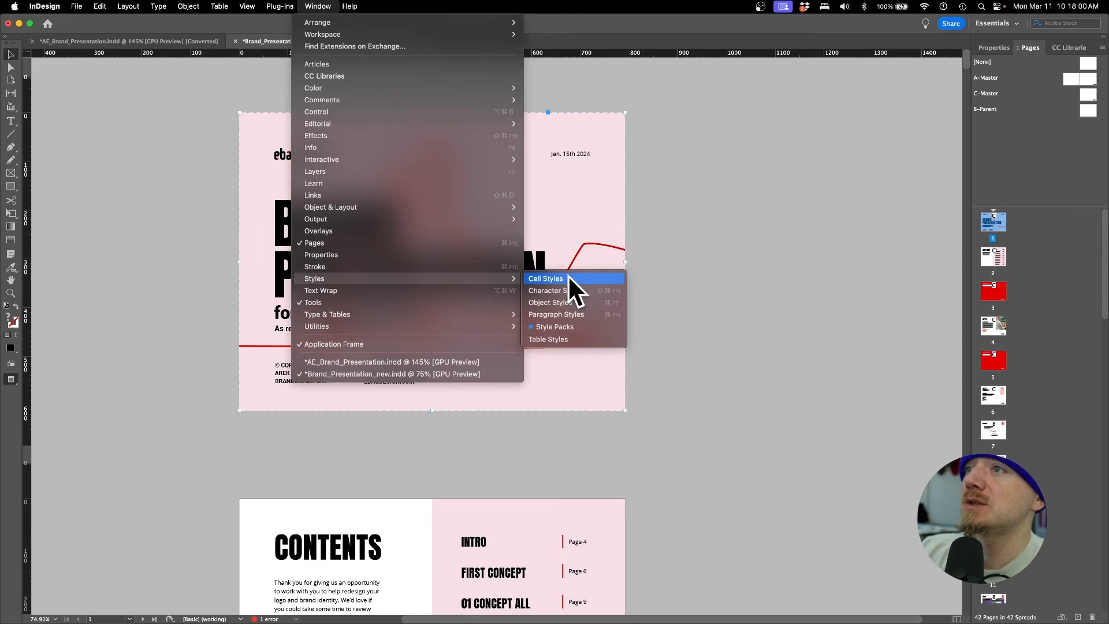
pyautogui.press('Escape')
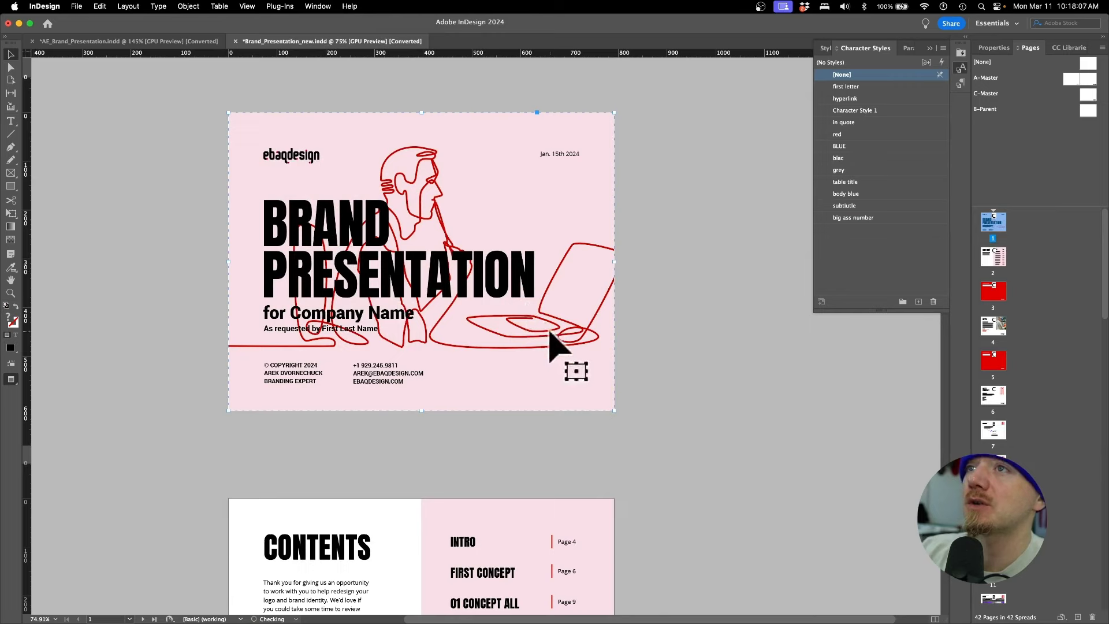
pyautogui.click(351, 313)
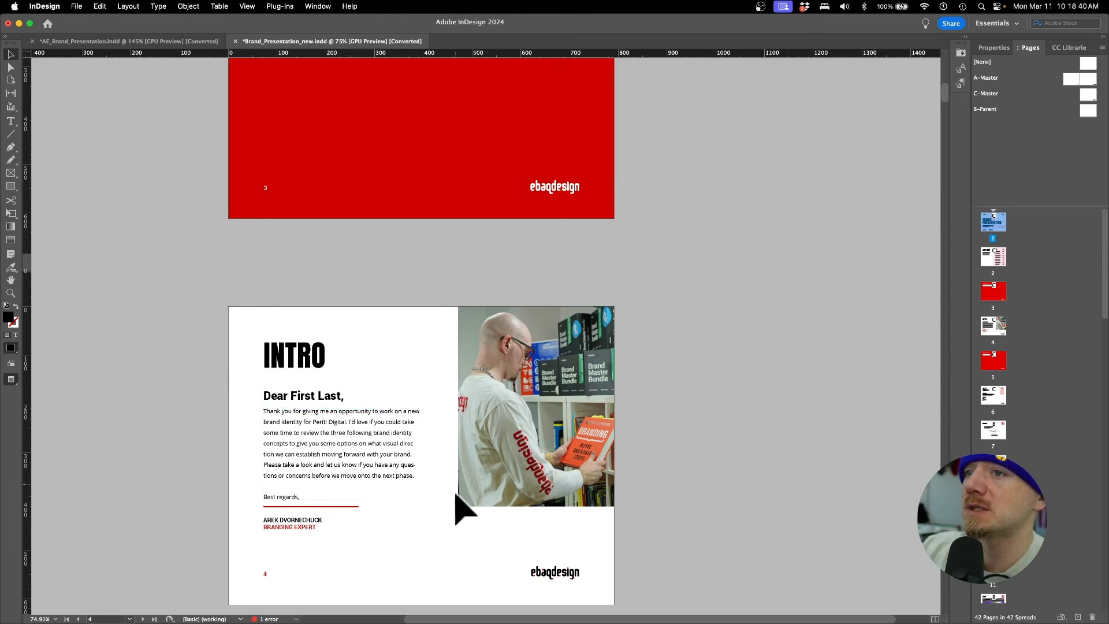
# Step: Compare both open documents, then show the template's Links panel
pyautogui.scroll(-4, 393, 498)
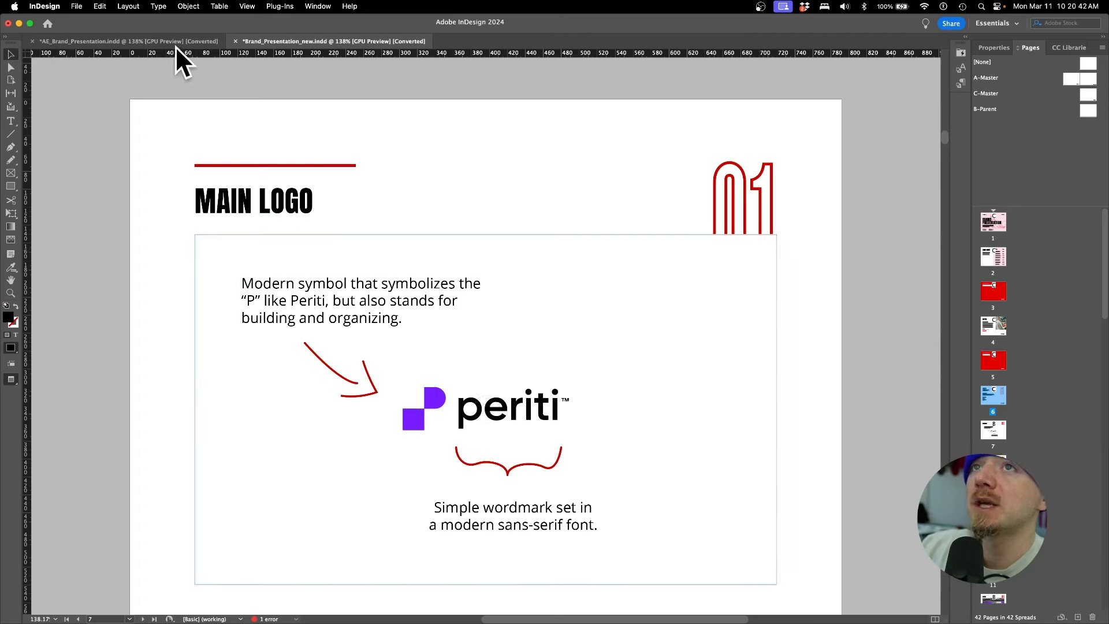
pyautogui.click(173, 39)
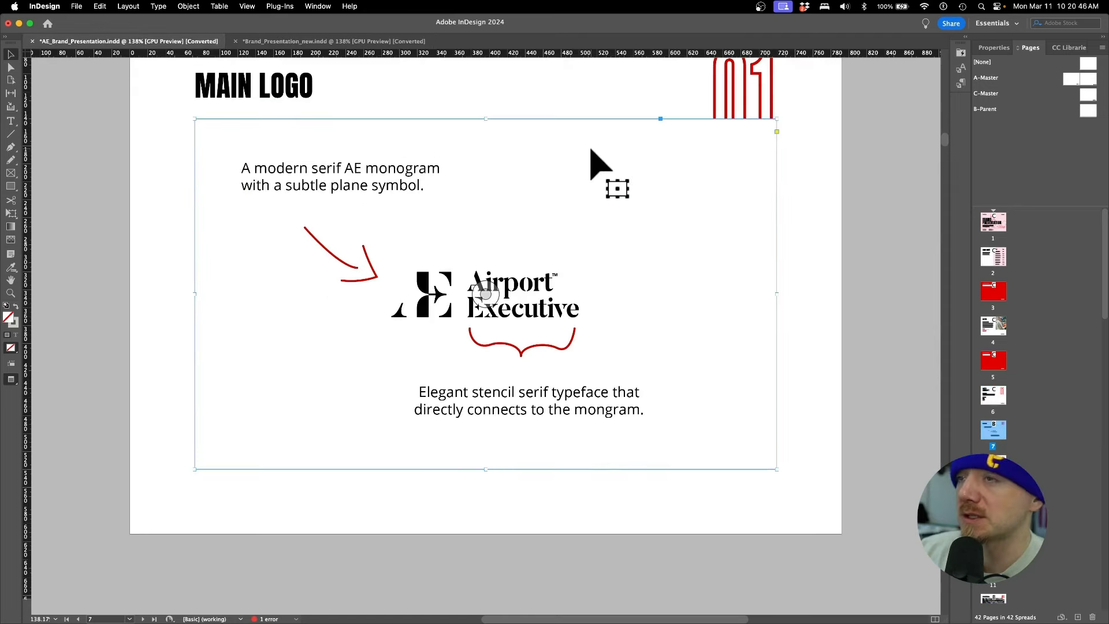
pyautogui.scroll(3, 598, 169)
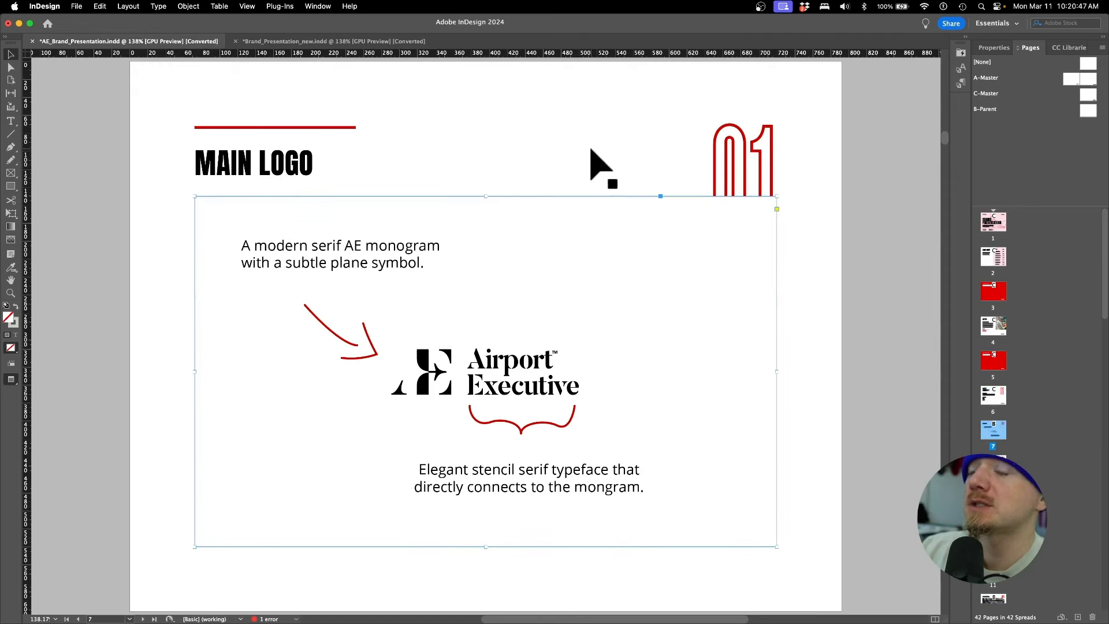
pyautogui.click(344, 41)
pyautogui.click(324, 6)
pyautogui.click(340, 159)
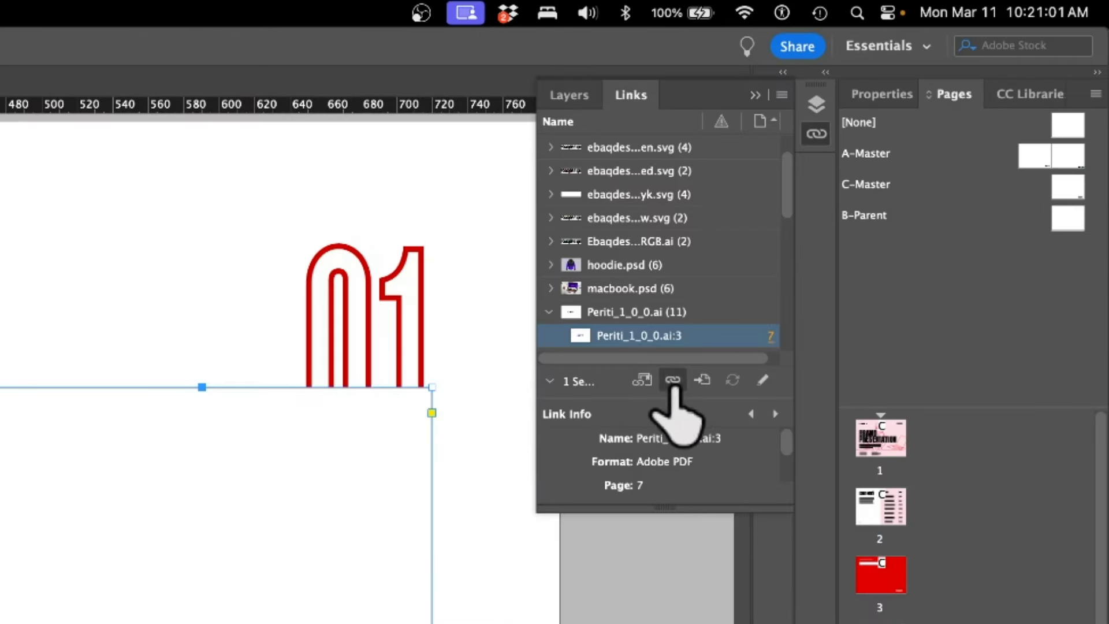
# Step: Relink the selected Periti logo to AirportExecutive logo copy.ai with Show Import Options on
pyautogui.click(672, 380)
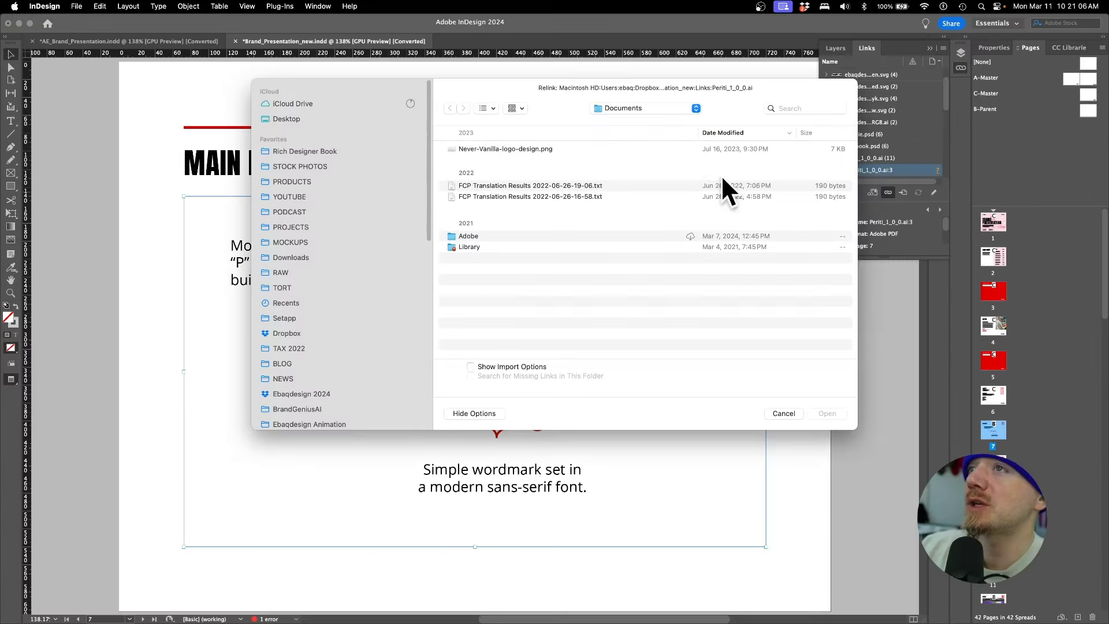
pyautogui.click(640, 107)
pyautogui.click(640, 106)
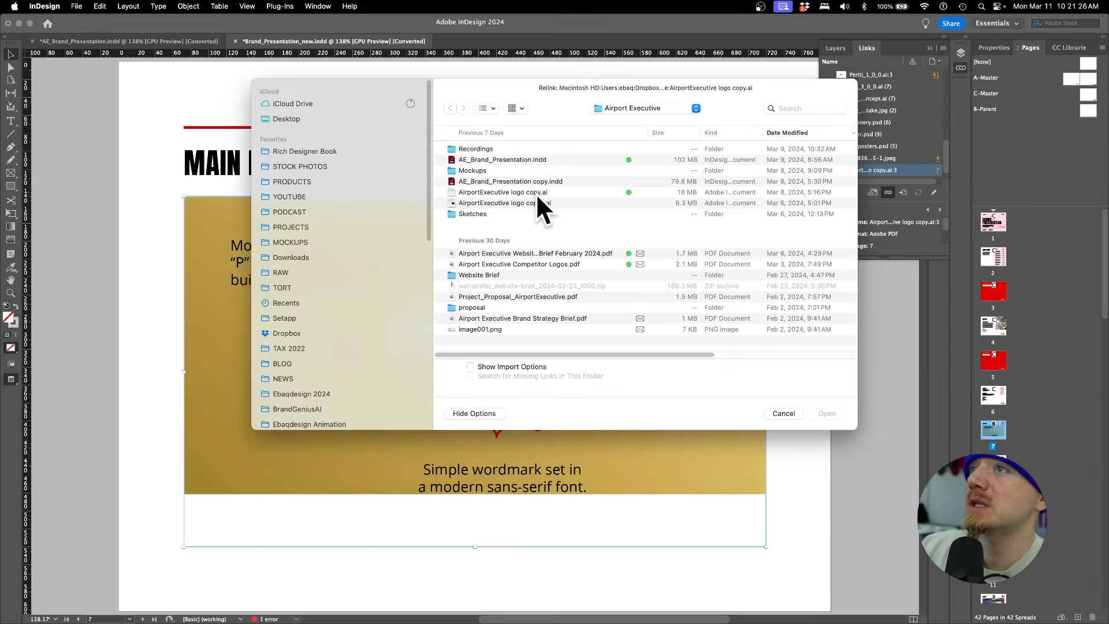
pyautogui.click(536, 192)
pyautogui.click(504, 366)
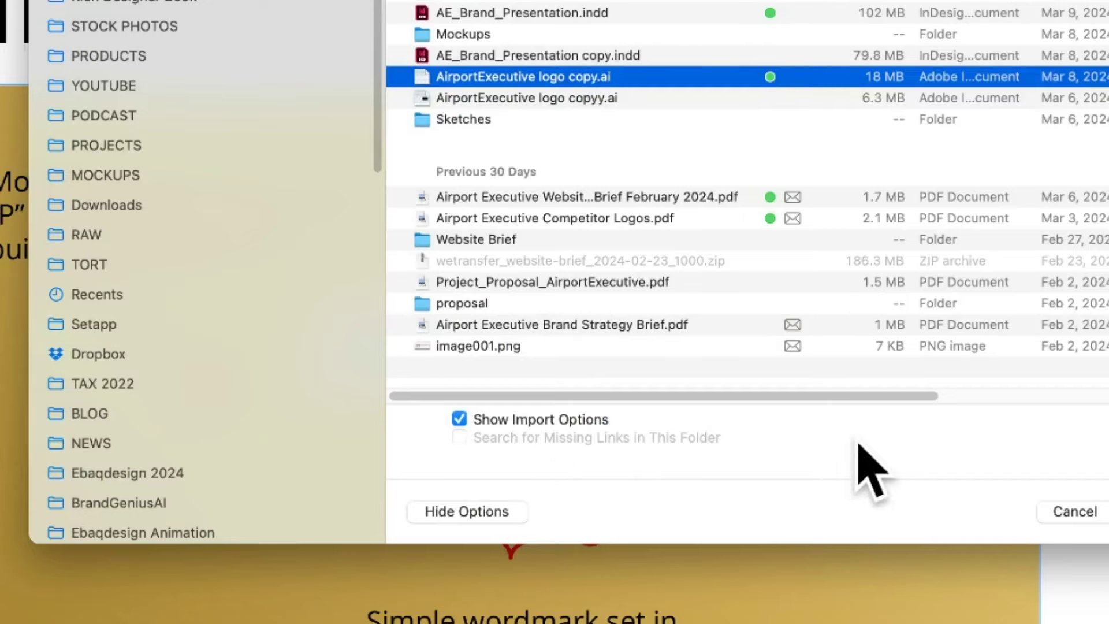
pyautogui.click(827, 414)
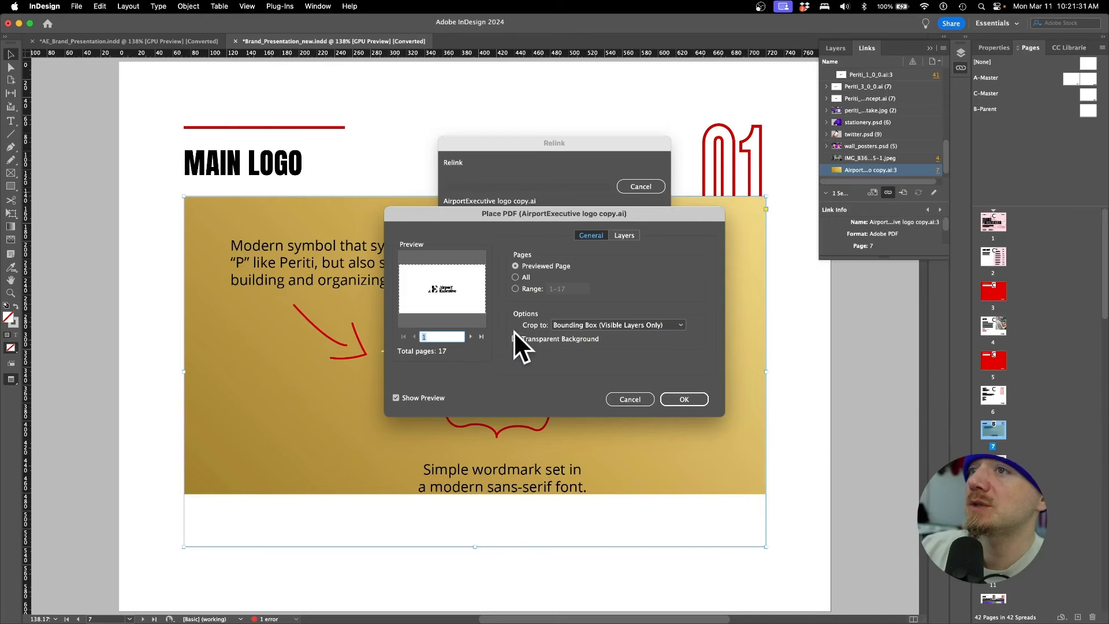
# Step: Place page 1 of the logo file and centre it in its frame
pyautogui.click(472, 336)
pyautogui.click(471, 336)
pyautogui.click(471, 336)
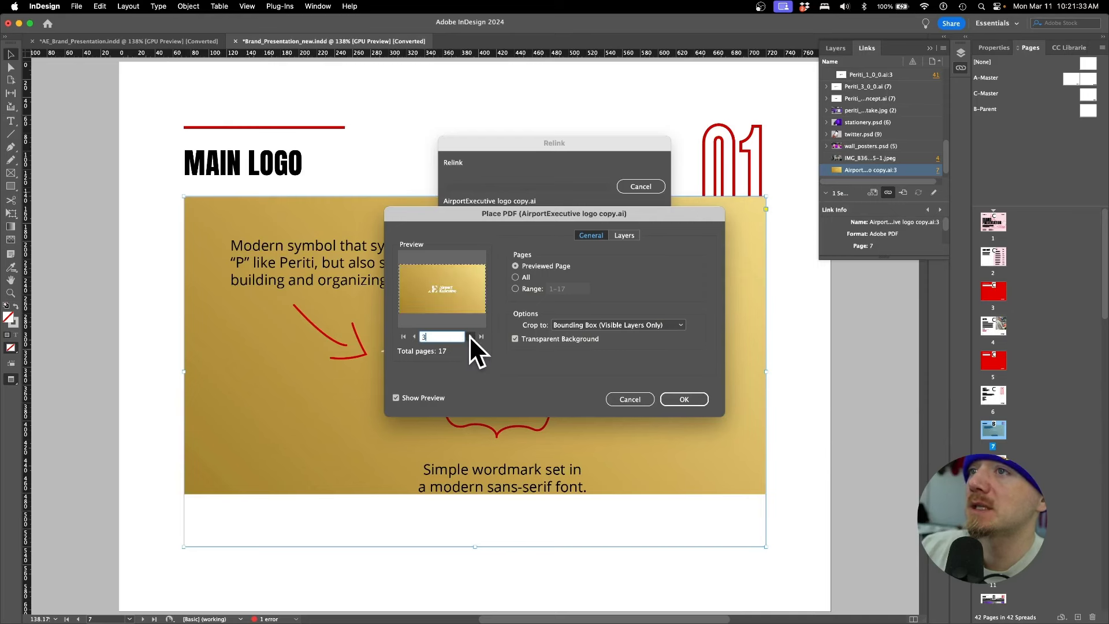
pyautogui.click(472, 336)
pyautogui.click(472, 336)
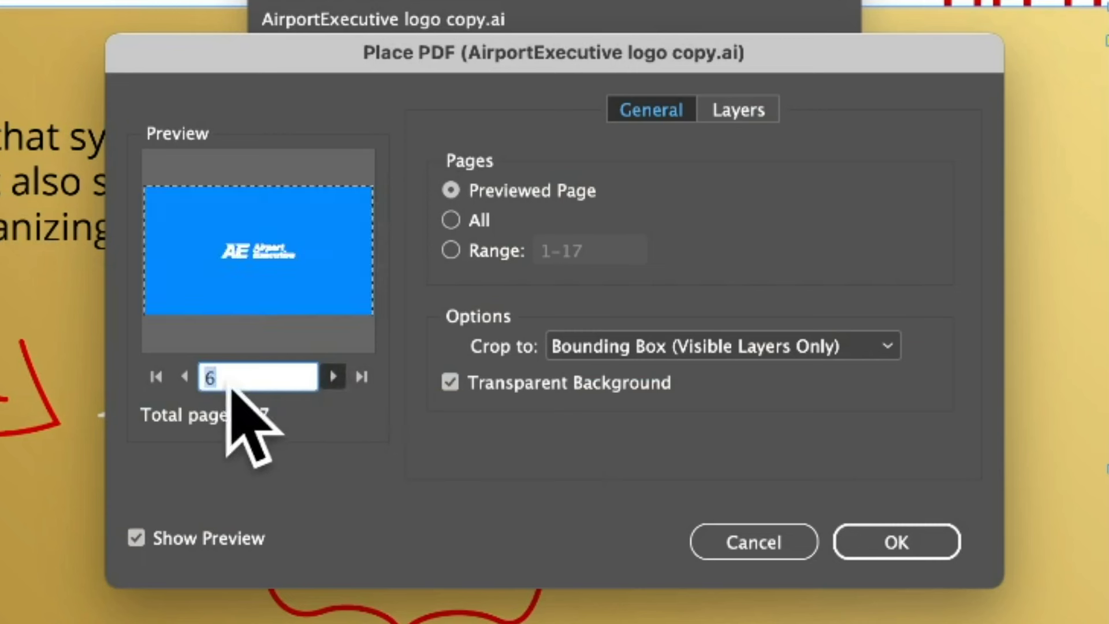
pyautogui.write('1')
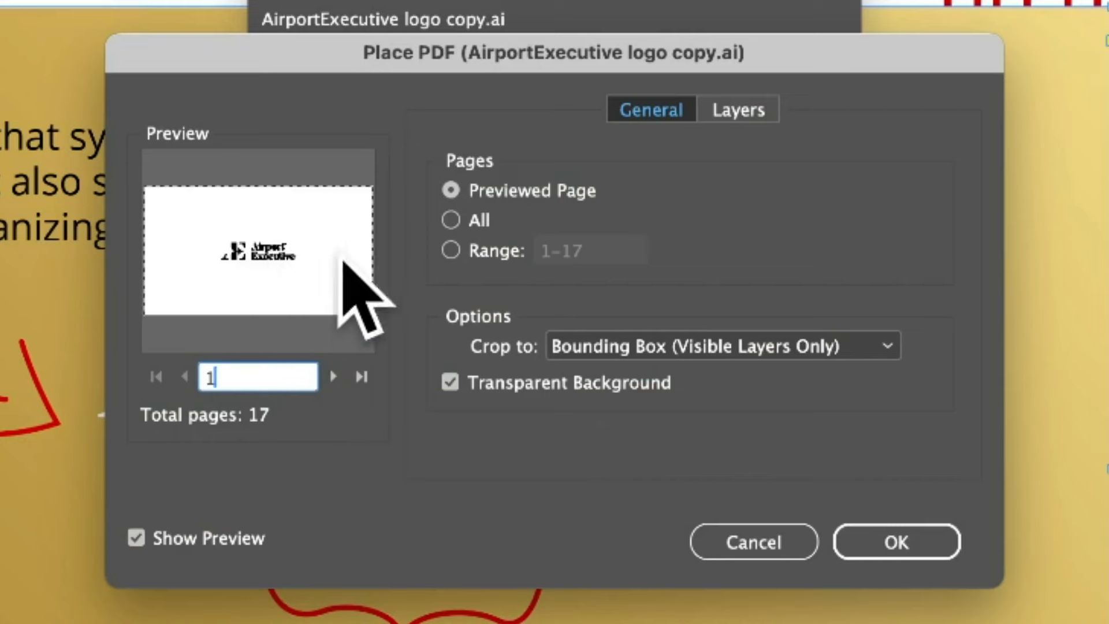
pyautogui.press('Return')
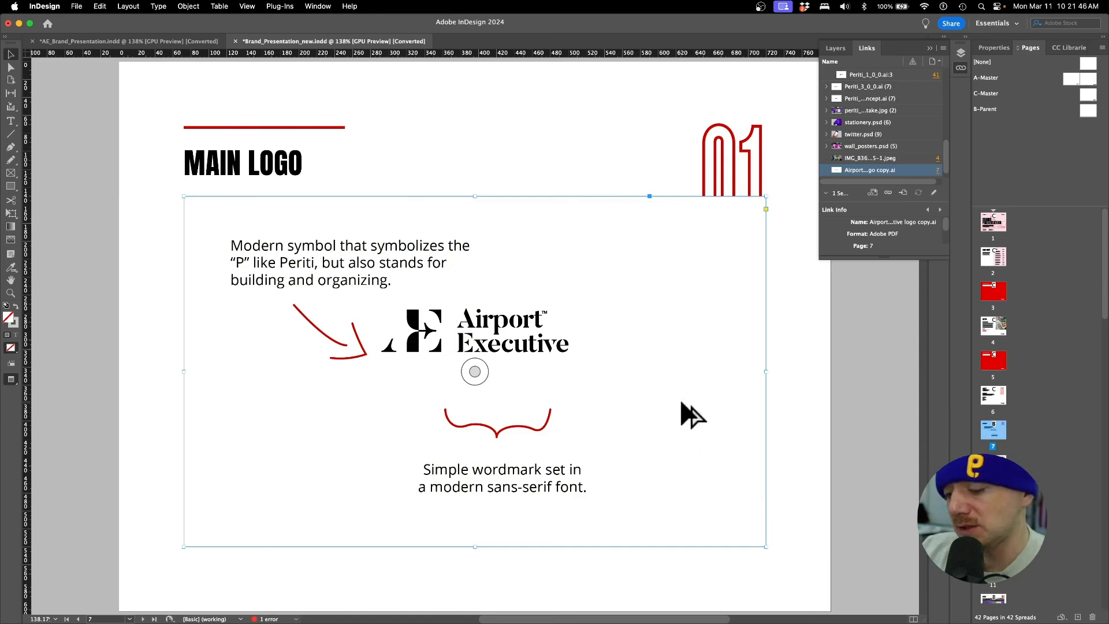
pyautogui.press('super+shift+e')
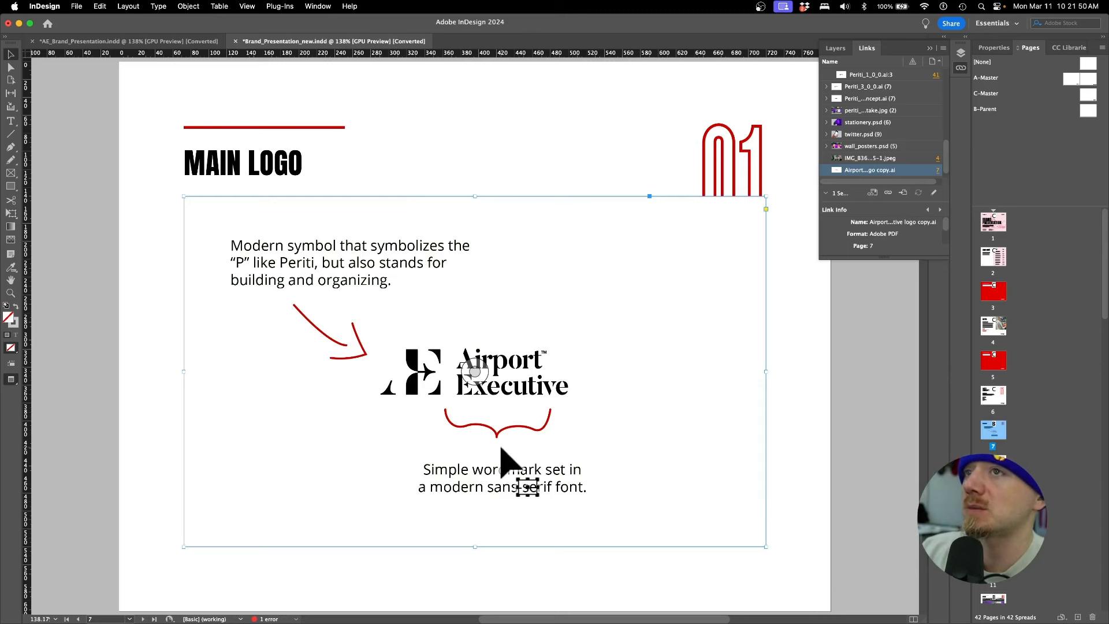
pyautogui.click(870, 361)
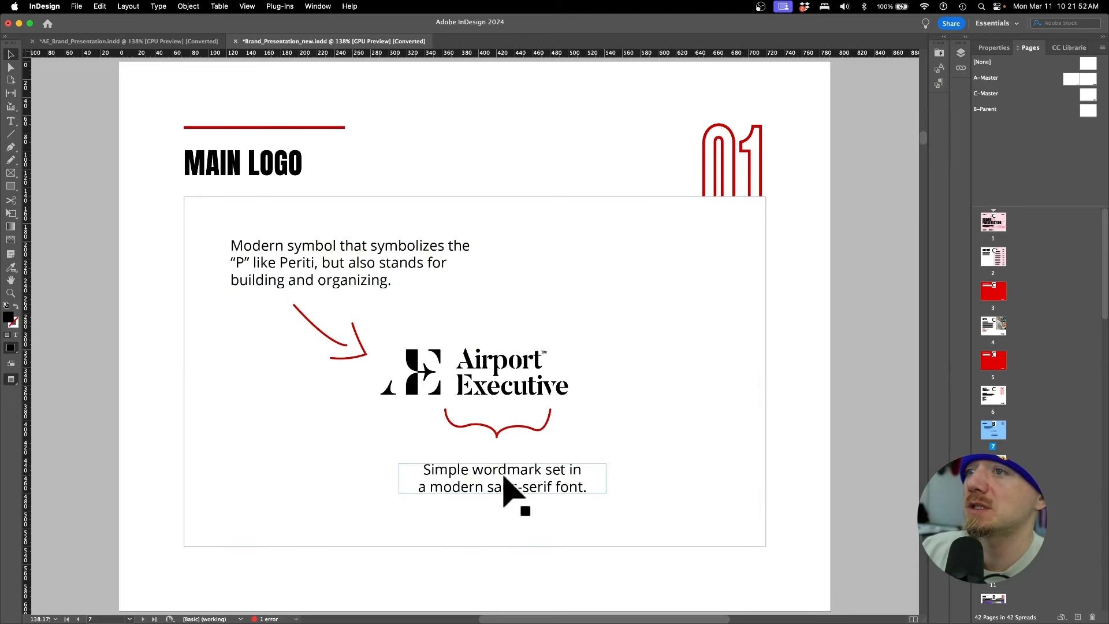
pyautogui.click(193, 42)
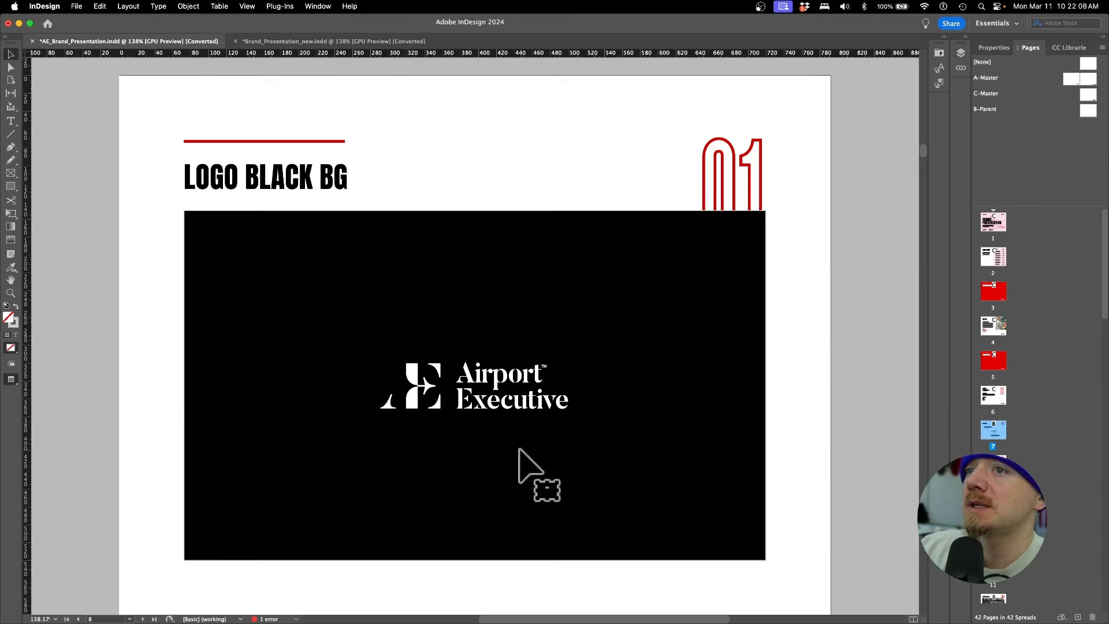
# Step: Relink the Periti logo on the black page to AirportExecutive logo copy.ai too
pyautogui.moveTo(519, 449); pyautogui.dragTo(535, 404)
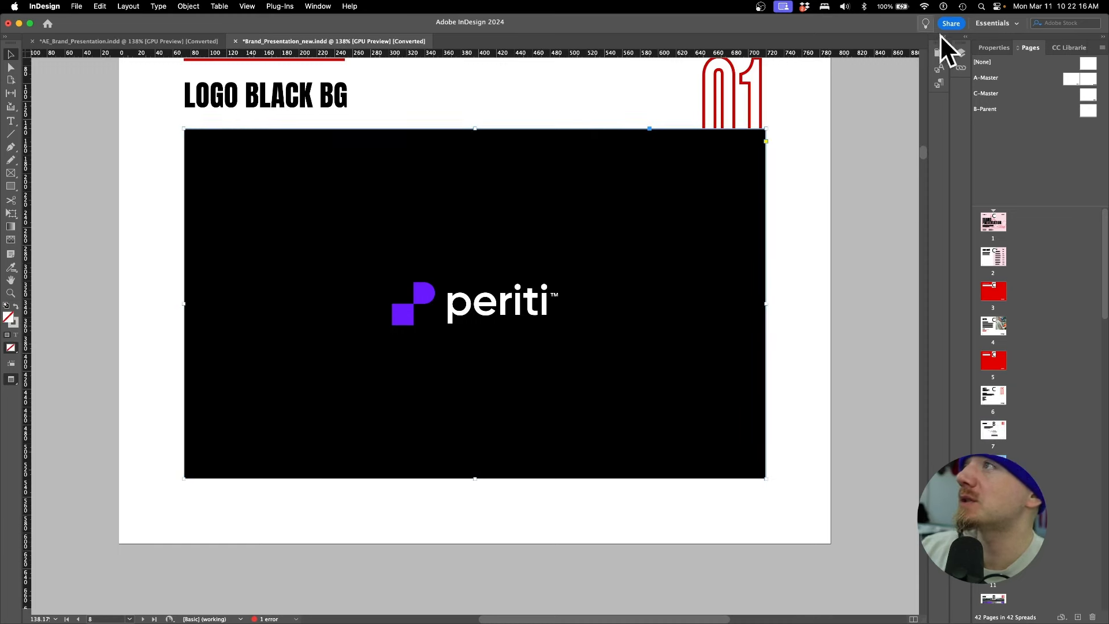
pyautogui.click(961, 68)
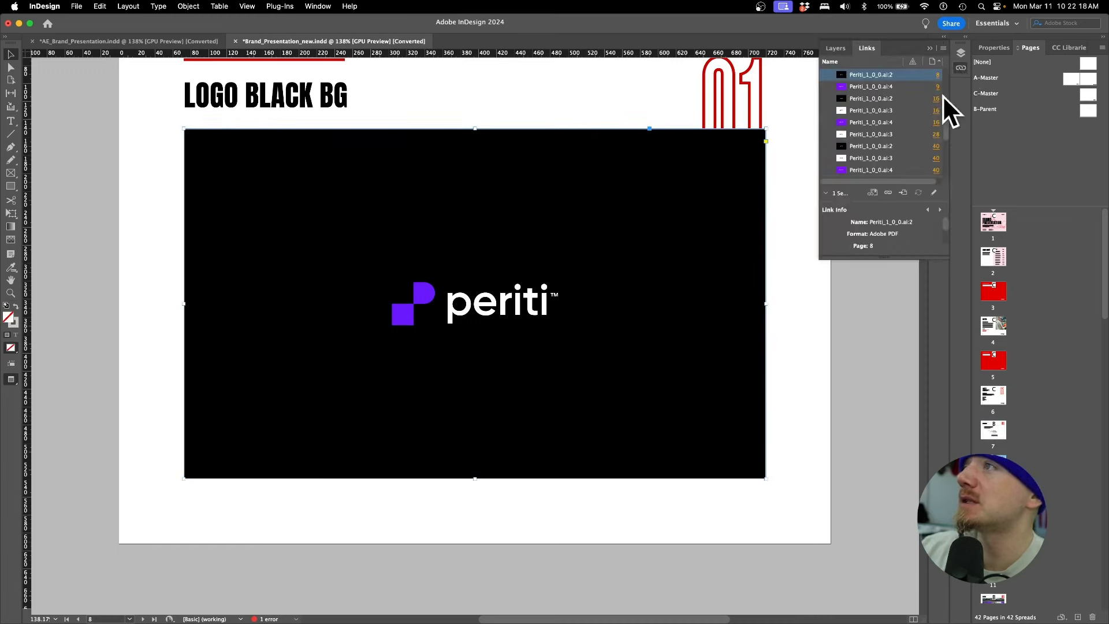
pyautogui.click(606, 446)
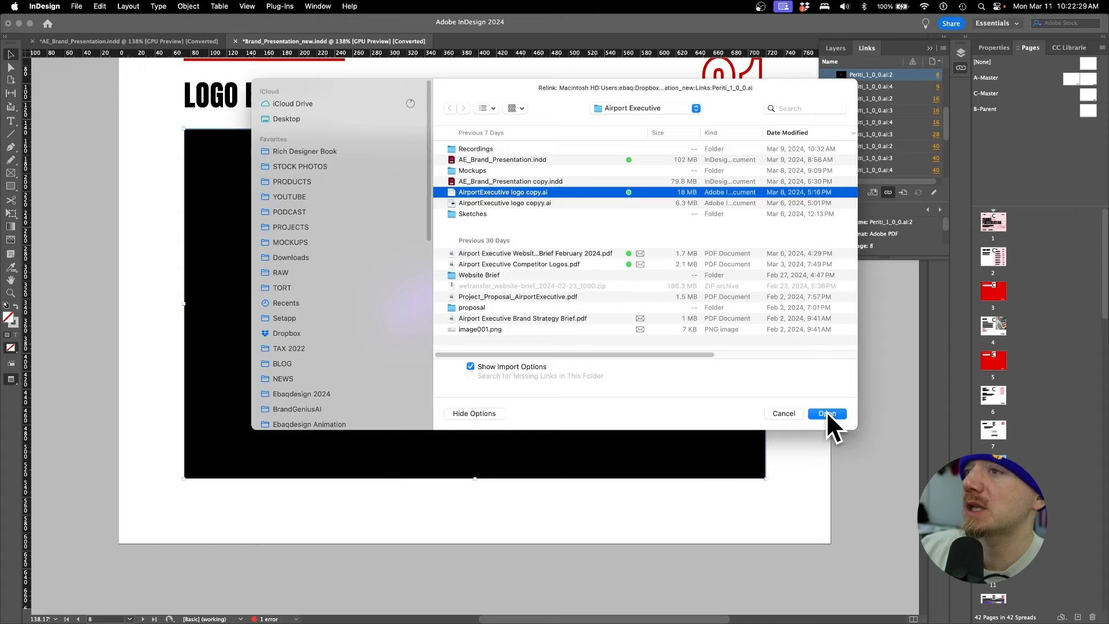
pyautogui.click(1089, 512)
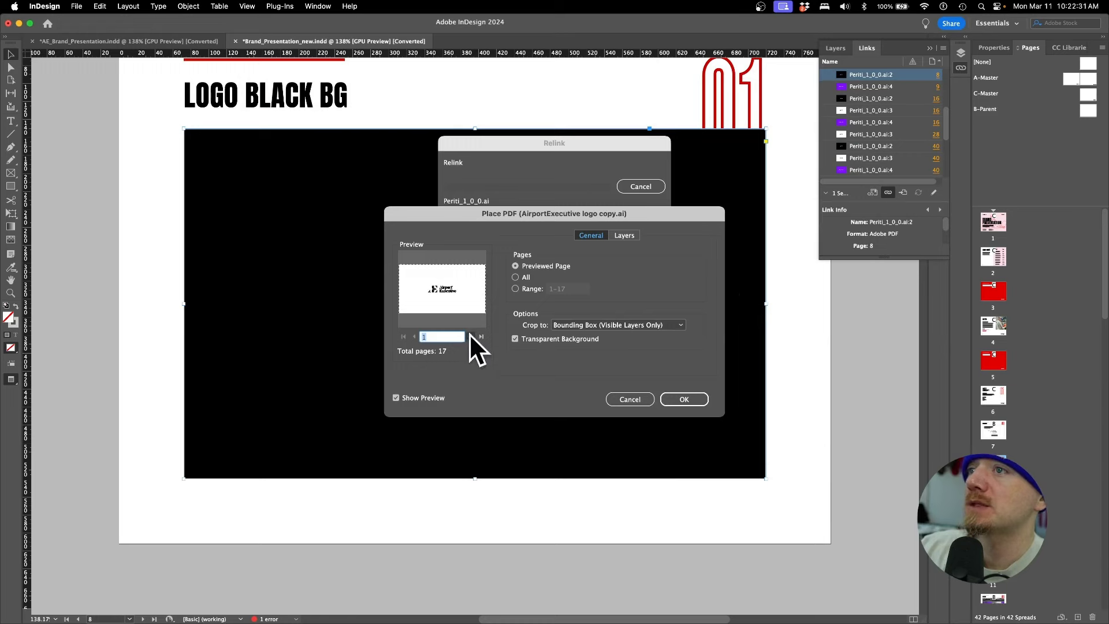
pyautogui.click(469, 336)
pyautogui.click(684, 399)
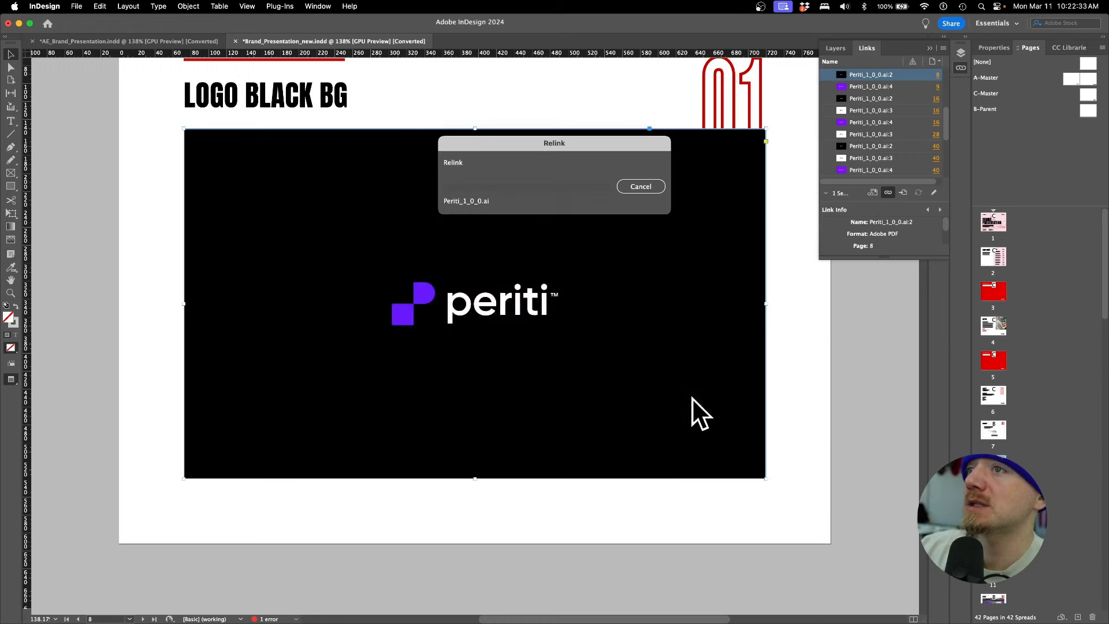
# Step: Switch to the AE presentation and scroll to its Business Cards page
pyautogui.scroll(-5, 590, 343)
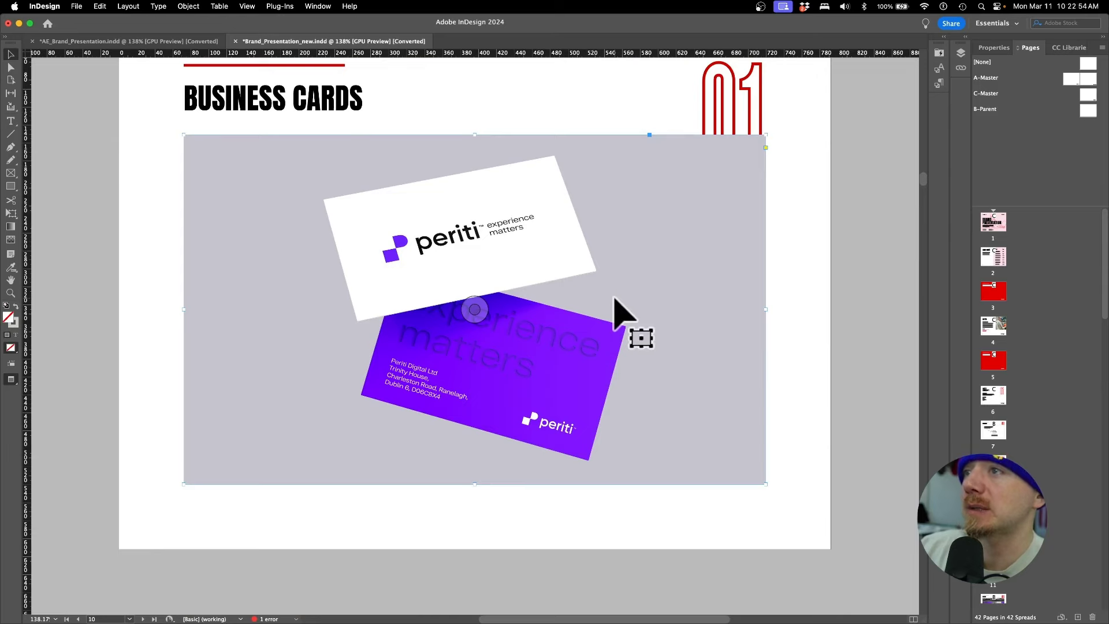
pyautogui.press('super+Tab')
pyautogui.press('super+grave')
pyautogui.scroll(-15, 602, 322)
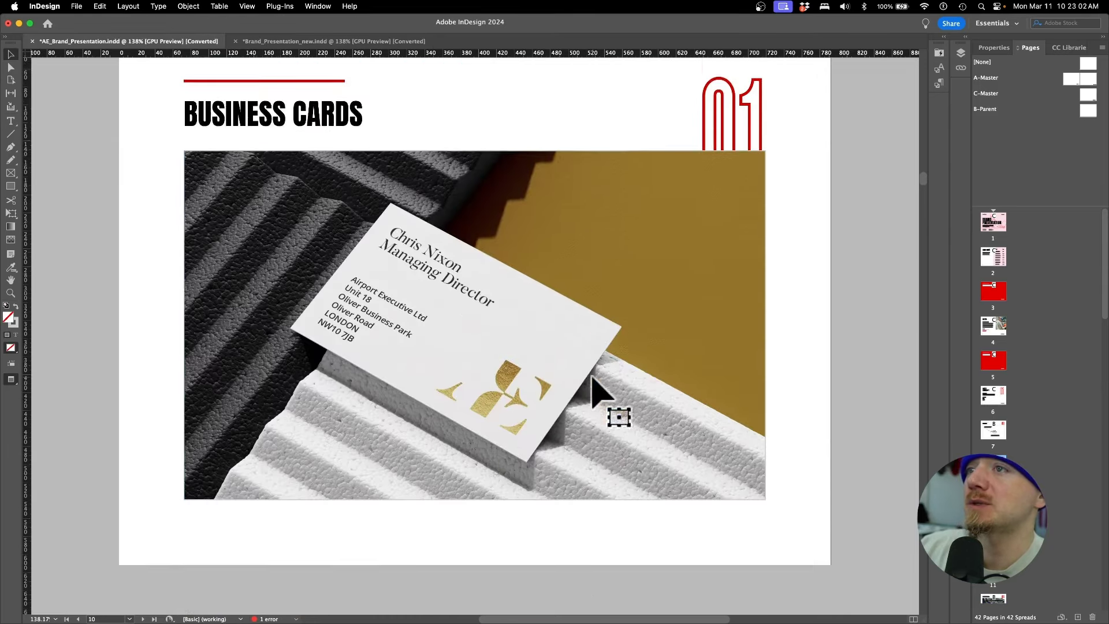
pyautogui.scroll(-2, 593, 379)
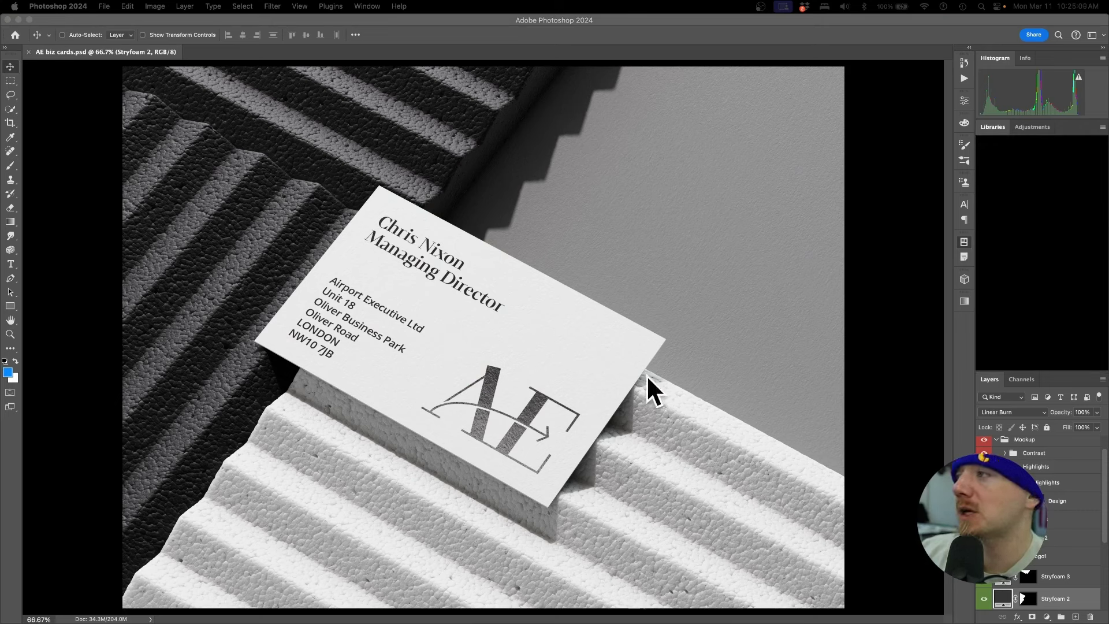
# Step: Apply the logo1, logo2 and logo3 layer comps in turn, then select the logo1 layer
pyautogui.click(954, 277)
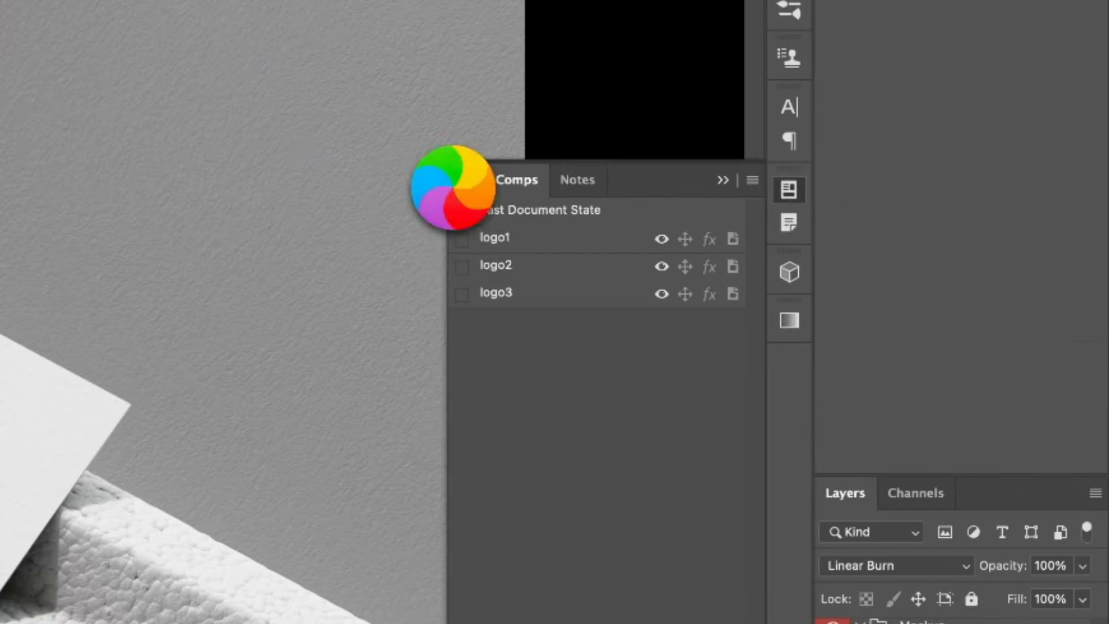
pyautogui.click(462, 239)
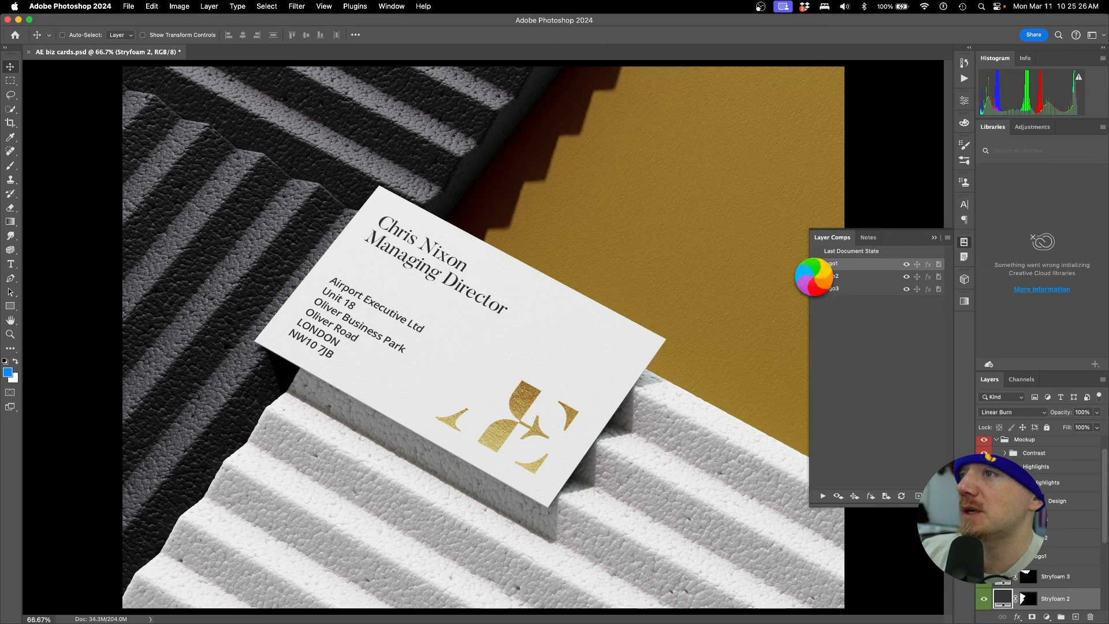
pyautogui.click(816, 276)
pyautogui.click(816, 288)
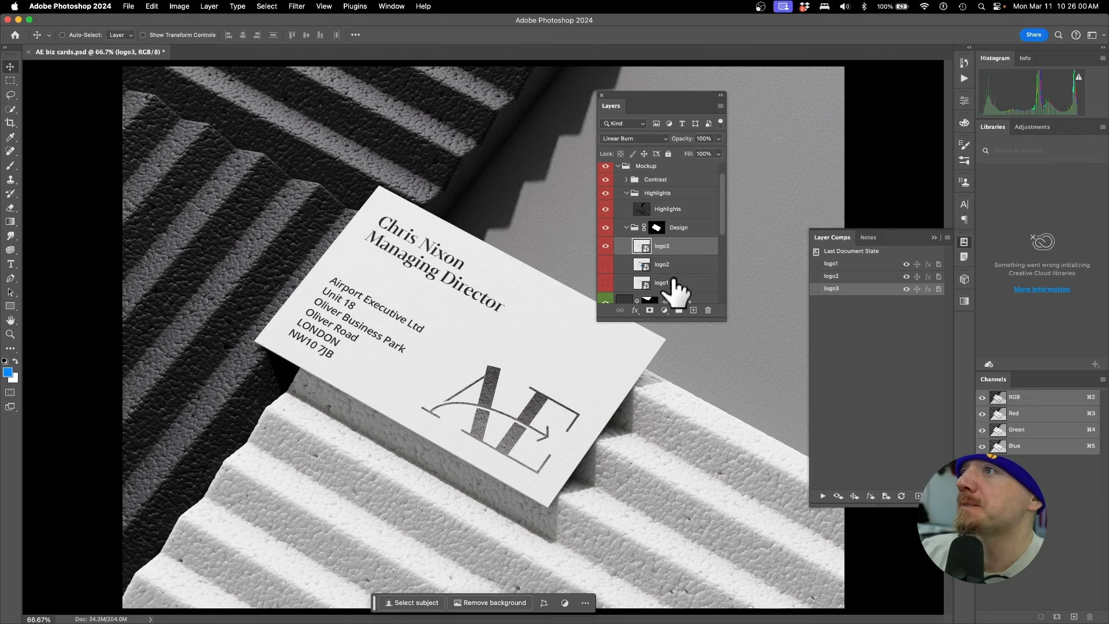
pyautogui.click(654, 485)
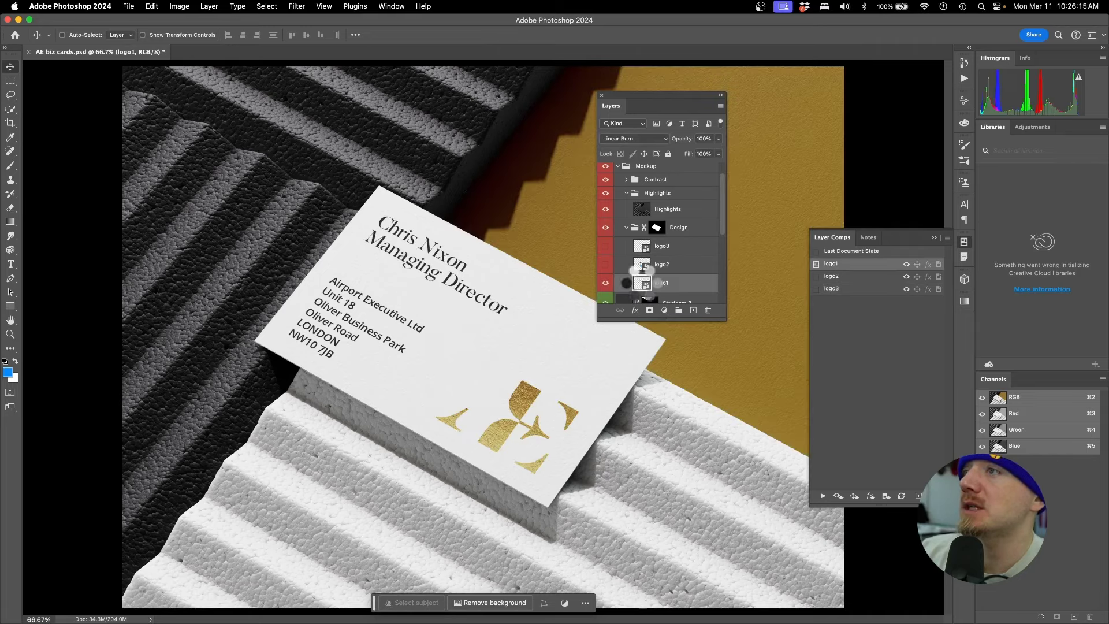
# Step: Scale a black AE mark to the top right inside the logo1 smart object, then save and close it
pyautogui.doubleClick(641, 283)
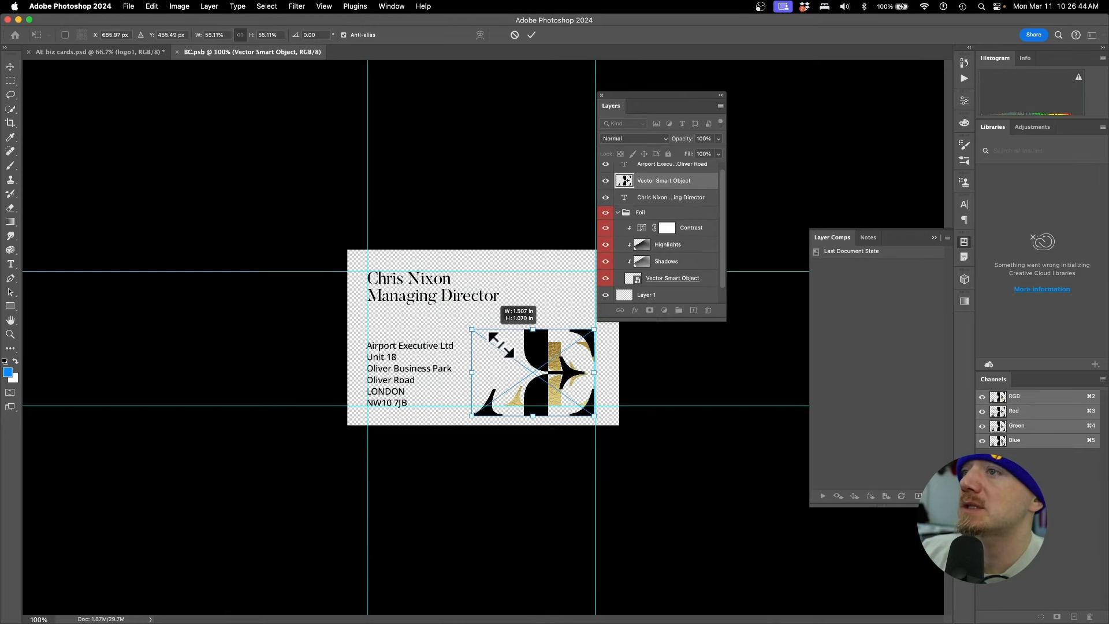
pyautogui.moveTo(485, 328); pyautogui.dragTo(555, 278)
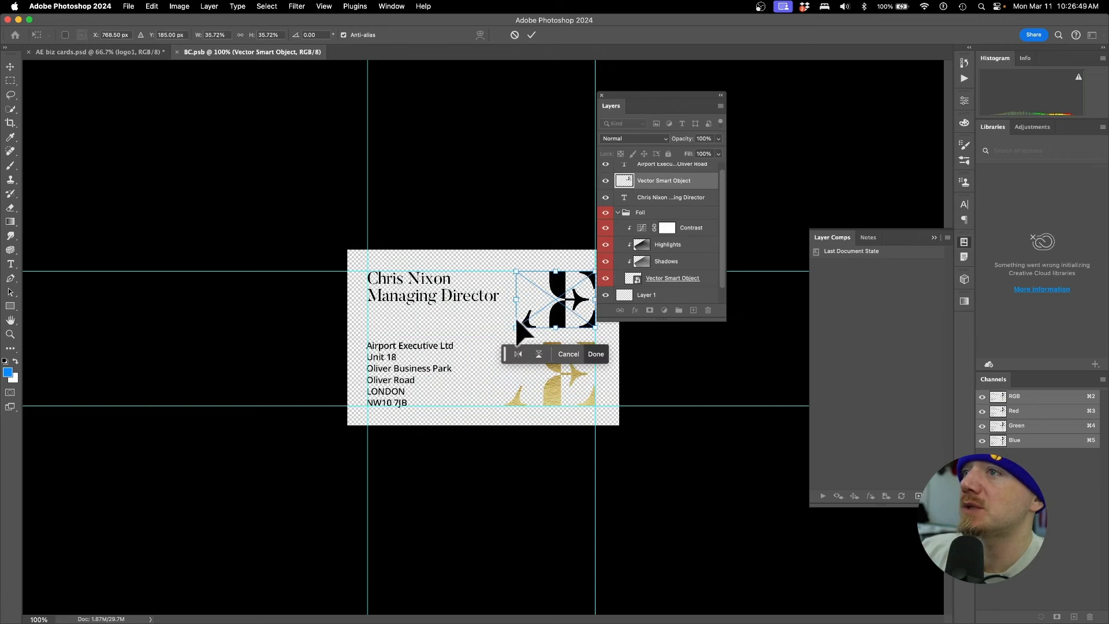
pyautogui.moveTo(517, 325); pyautogui.dragTo(549, 305)
pyautogui.press('Return')
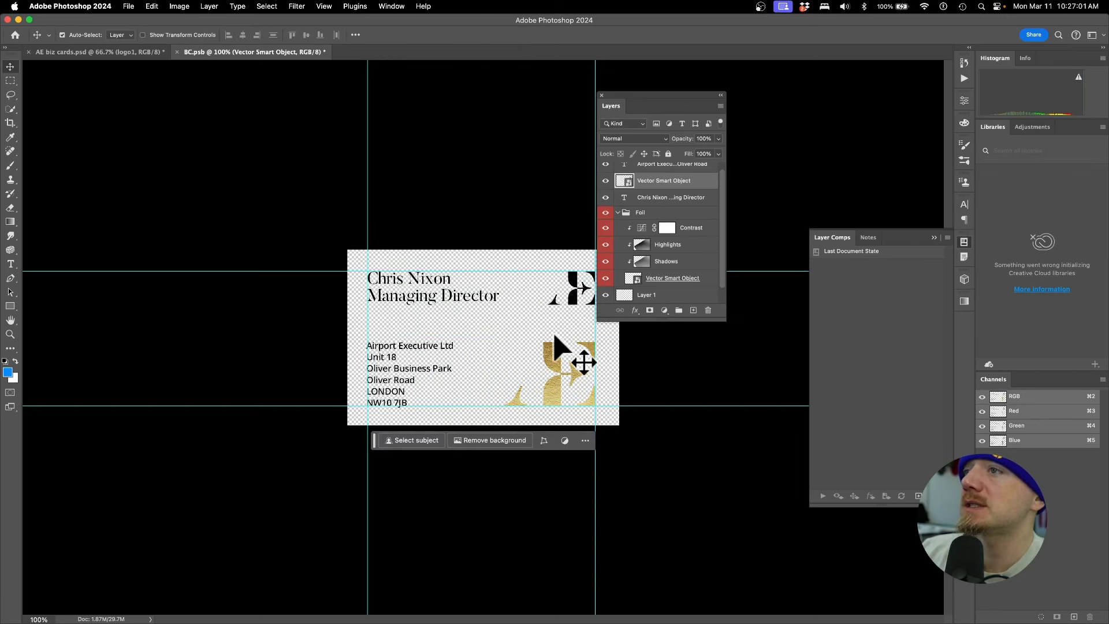
pyautogui.press('super+s')
pyautogui.press('super+w')
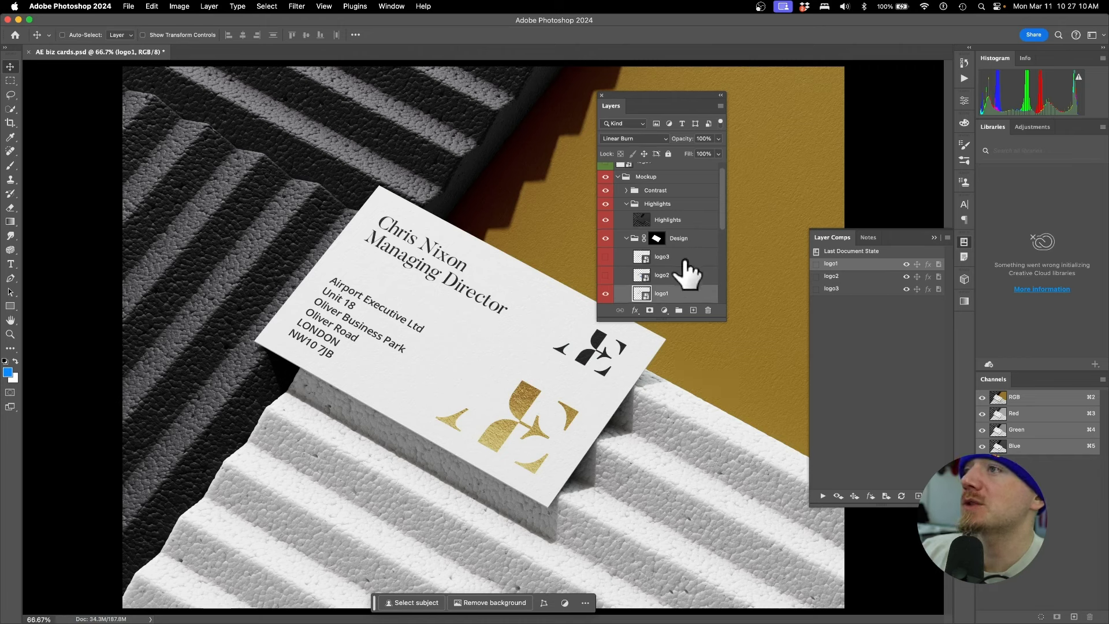
# Step: Cancel a new layer comp, apply the logo1, logo2 and logo3 comps, and return to InDesign
pyautogui.scroll(-1, 688, 275)
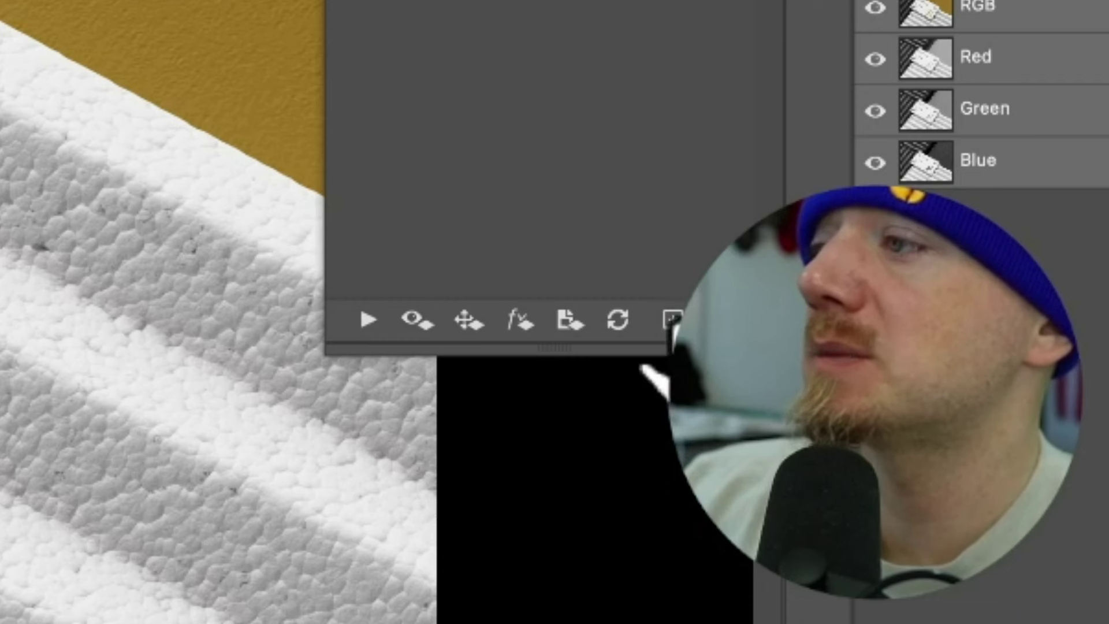
pyautogui.click(671, 317)
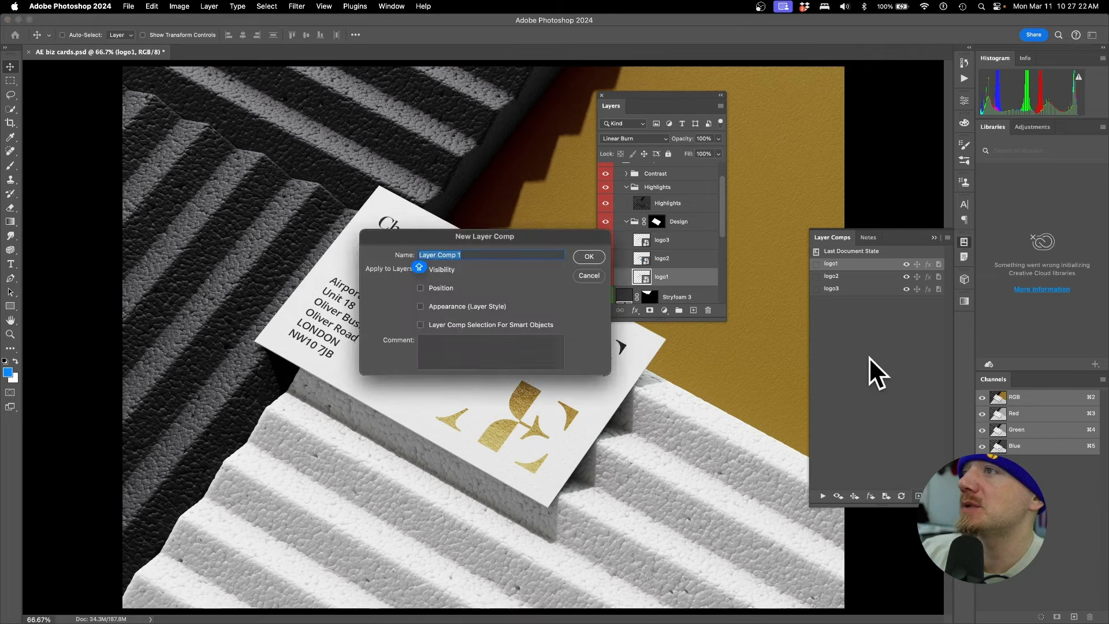
pyautogui.click(587, 276)
pyautogui.rightClick(667, 272)
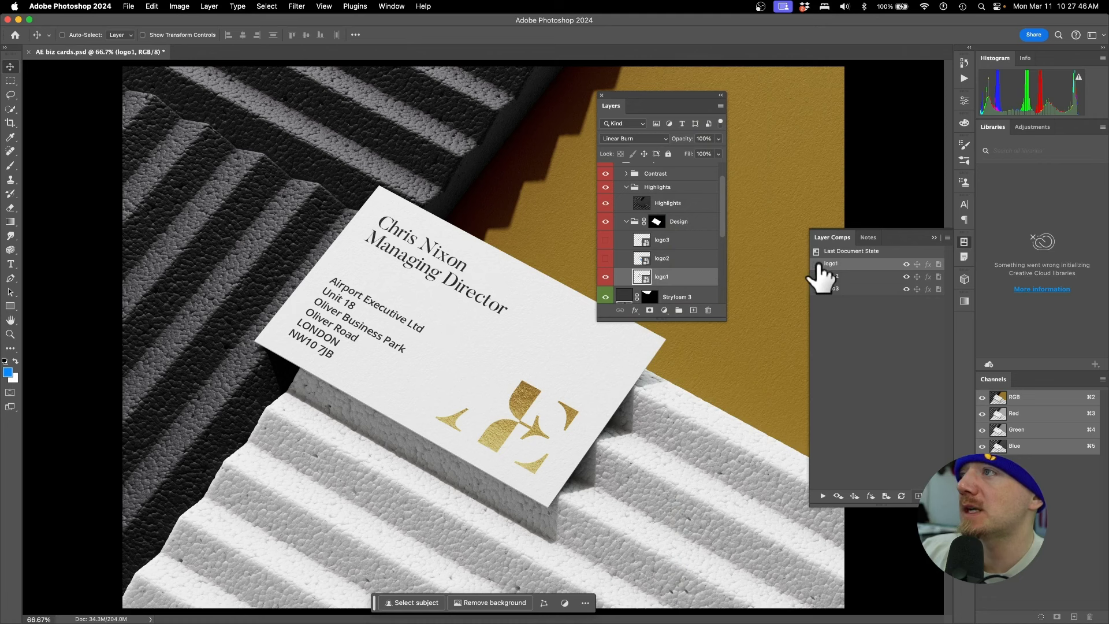
pyautogui.click(816, 264)
pyautogui.click(816, 276)
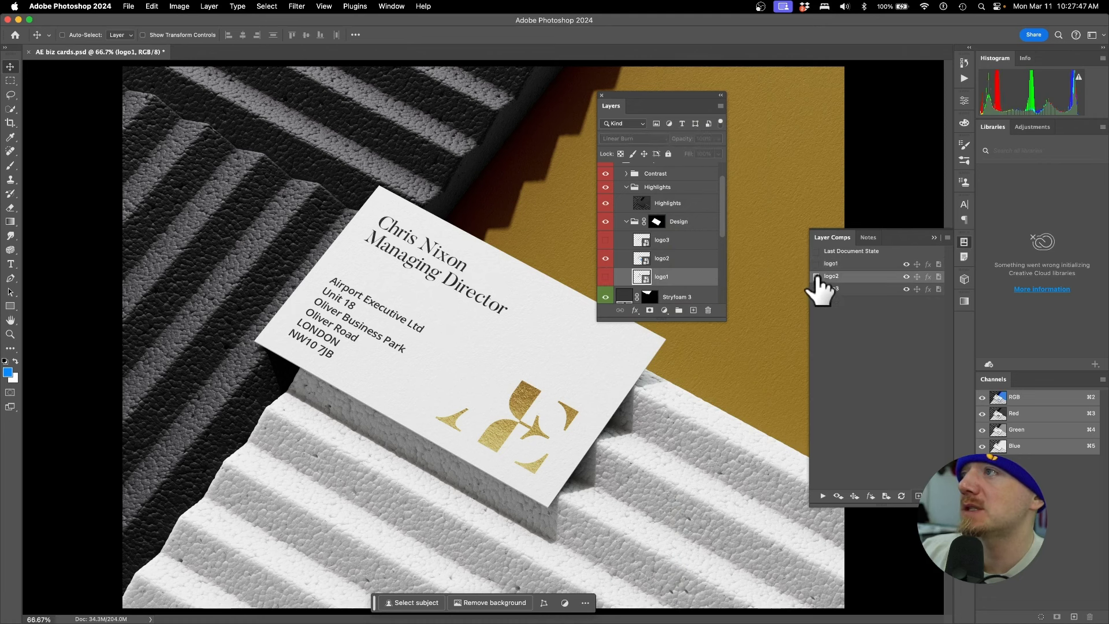
pyautogui.click(816, 289)
pyautogui.press('super+Tab')
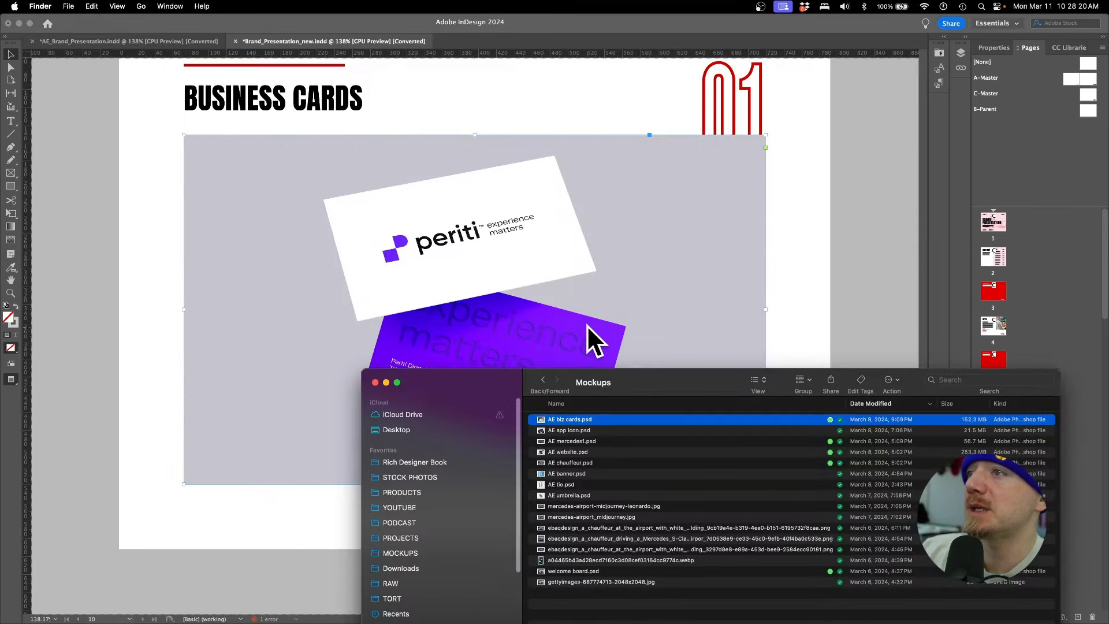
pyautogui.click(587, 325)
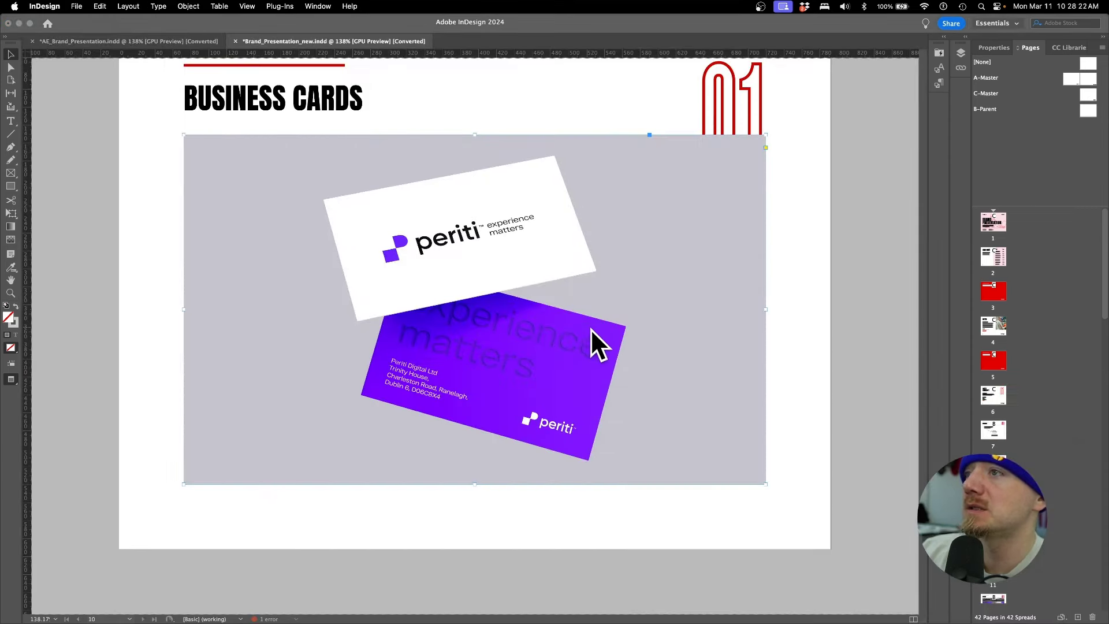
# Step: Set the placed business-card mock-up's Object Layer Options layer comp to logo1
pyautogui.rightClick(568, 428)
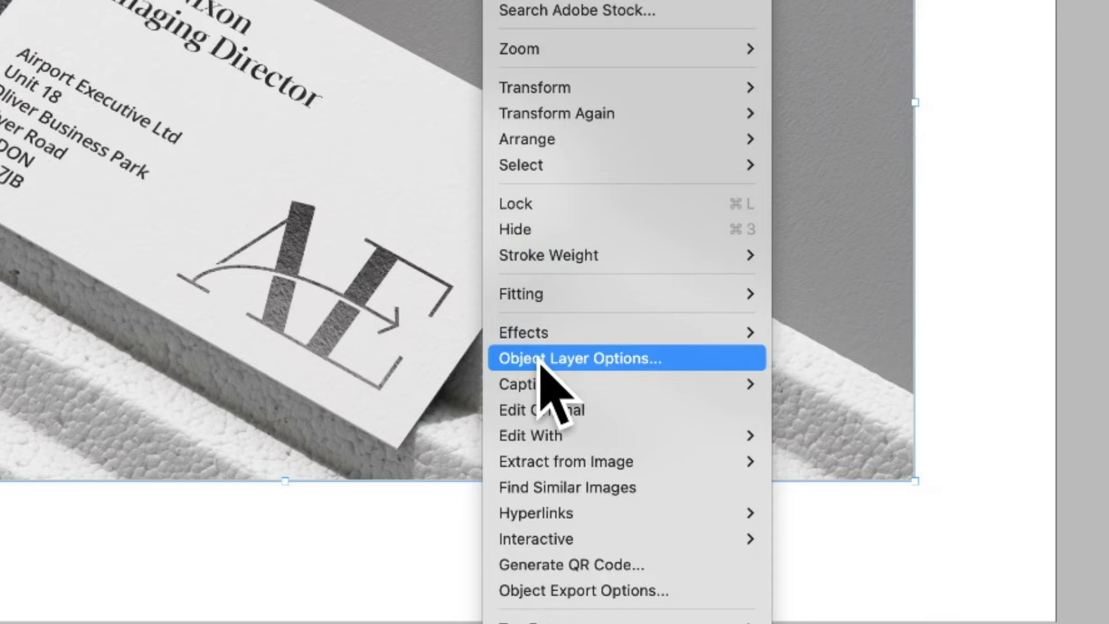
pyautogui.click(541, 359)
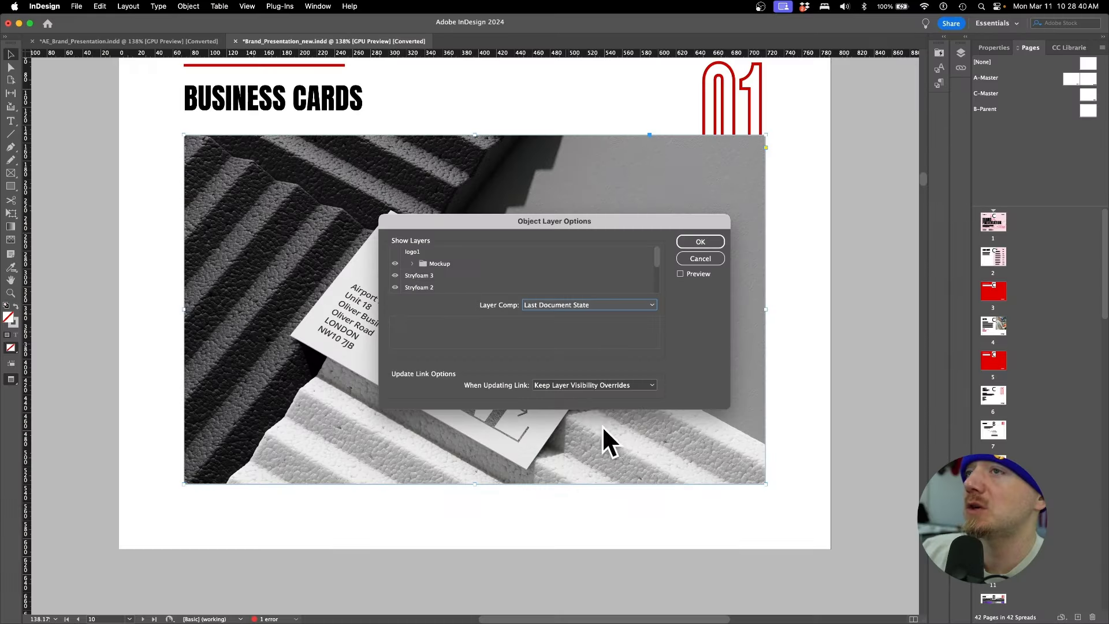
pyautogui.click(574, 303)
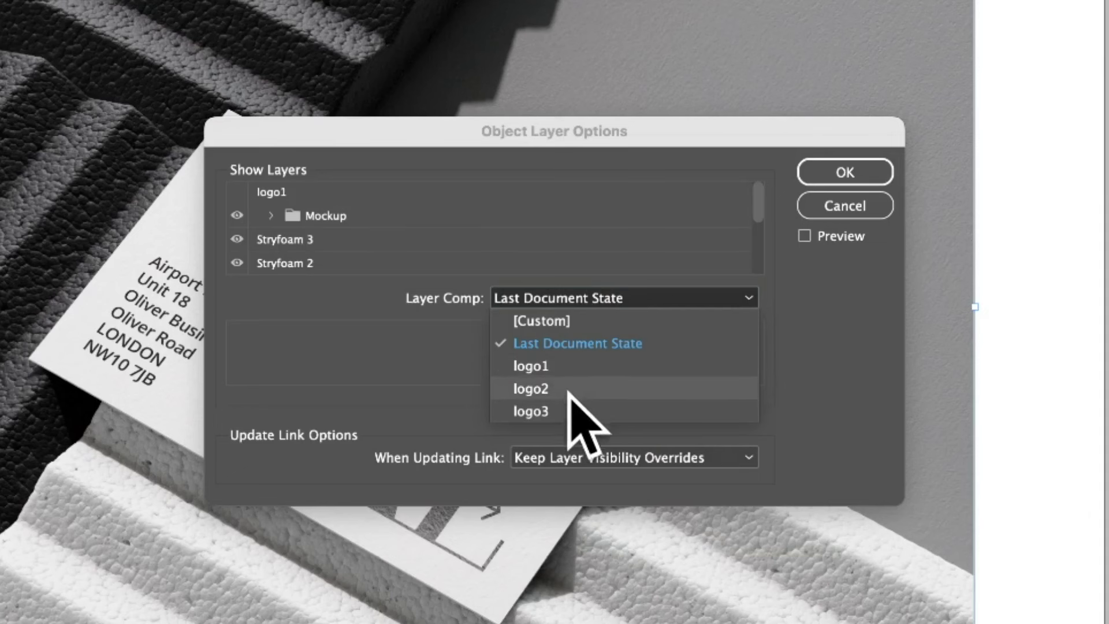
pyautogui.click(562, 365)
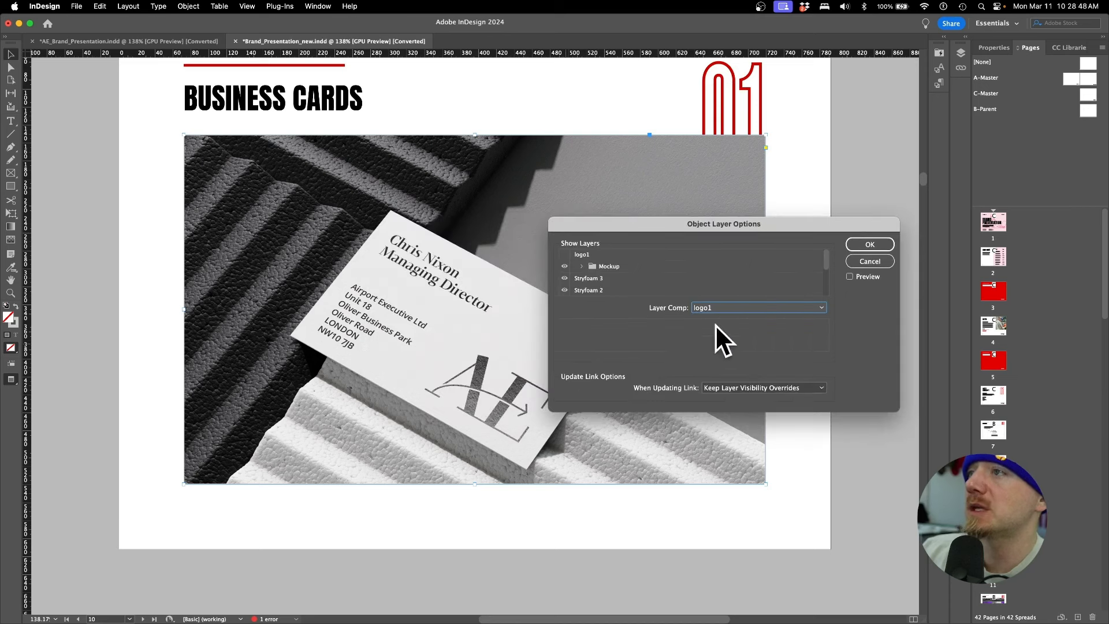
pyautogui.click(858, 243)
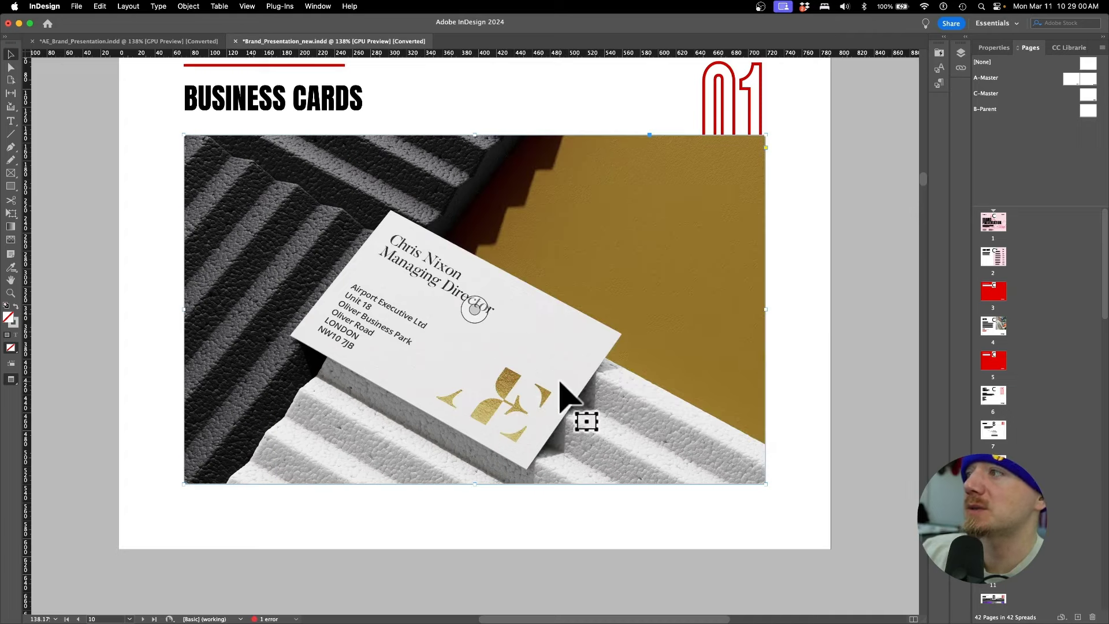
# Step: Switch to the AE presentation and scroll to its App Icon page
pyautogui.scroll(-6, 586, 397)
pyautogui.scroll(-3, 572, 404)
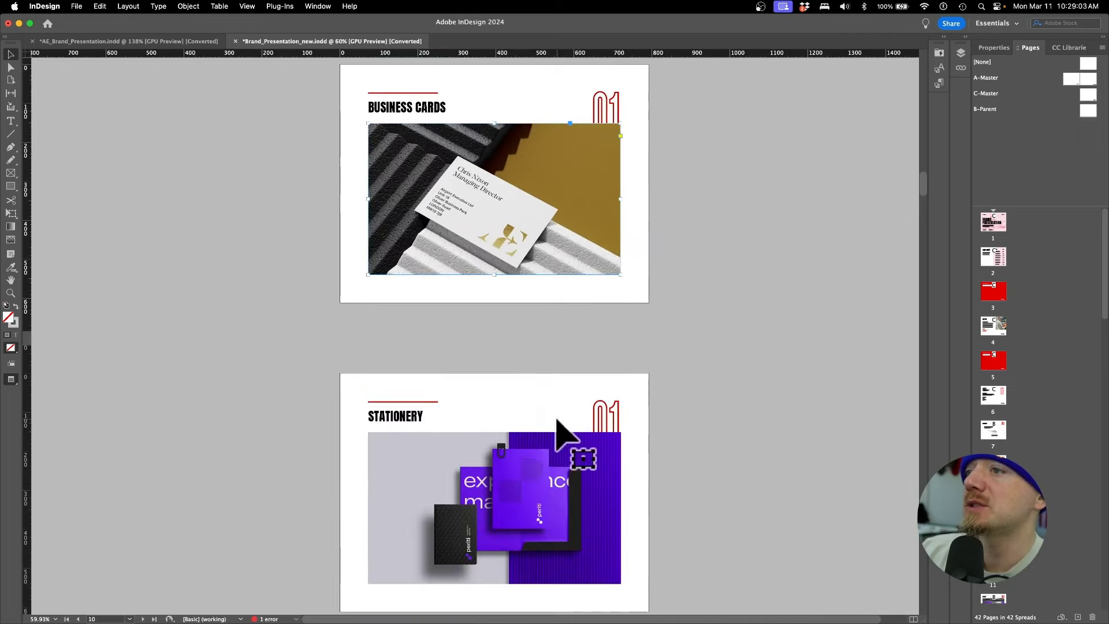
pyautogui.press('super+grave')
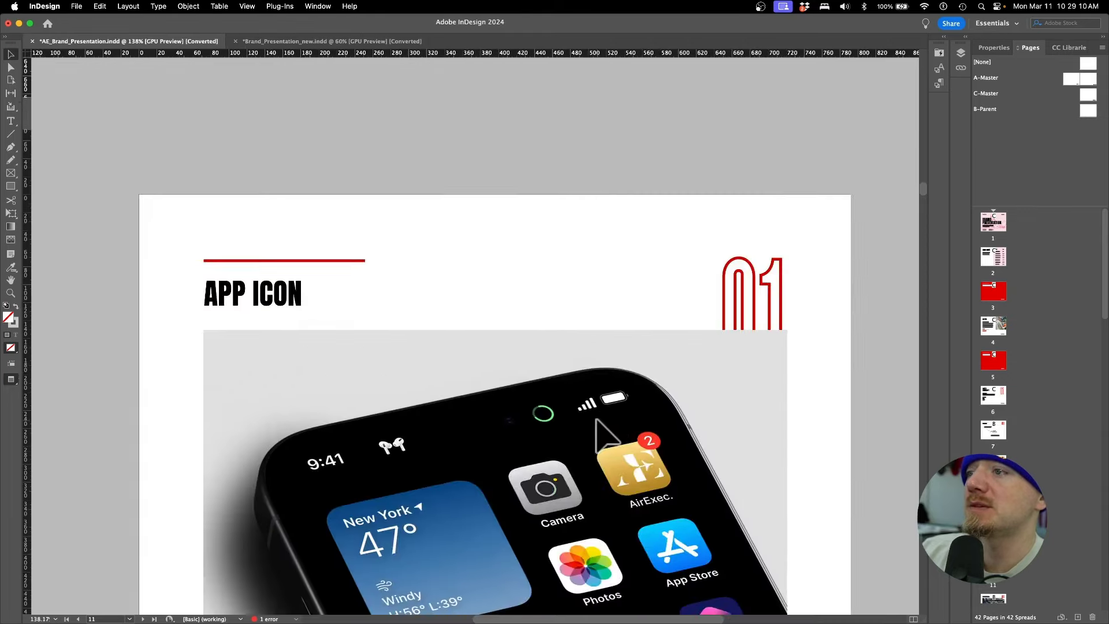
pyautogui.scroll(-4, 600, 425)
pyautogui.scroll(1, 621, 335)
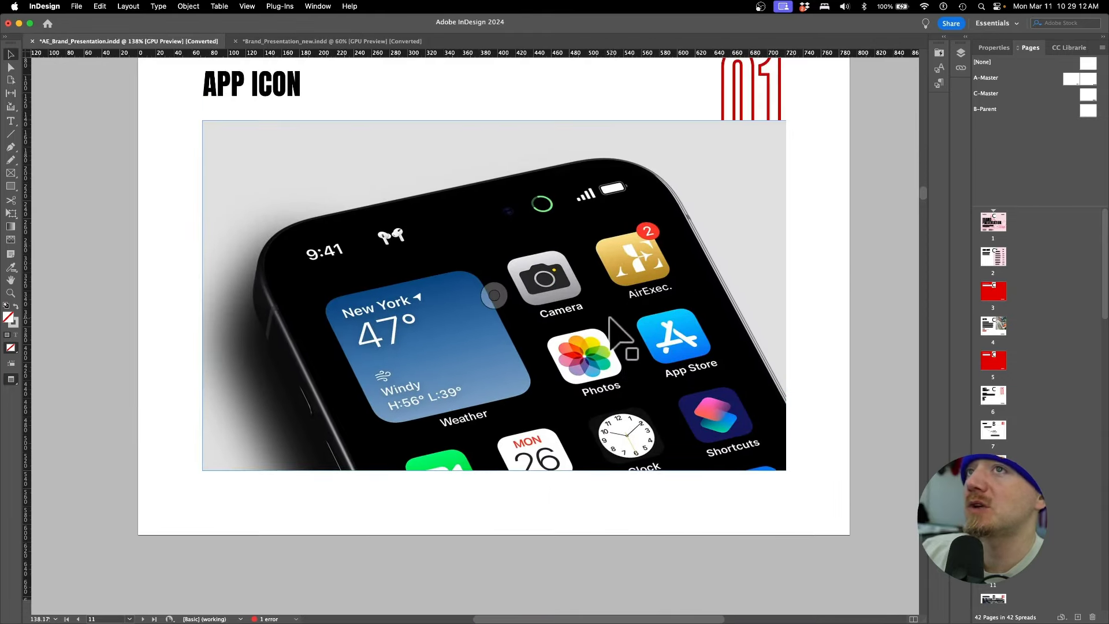
pyautogui.scroll(-3, 610, 318)
# Step: Review the app icon mock-up's layer comps in Object Layer Options, then cancel without changes
pyautogui.rightClick(610, 321)
pyautogui.press('Escape')
pyautogui.rightClick(625, 320)
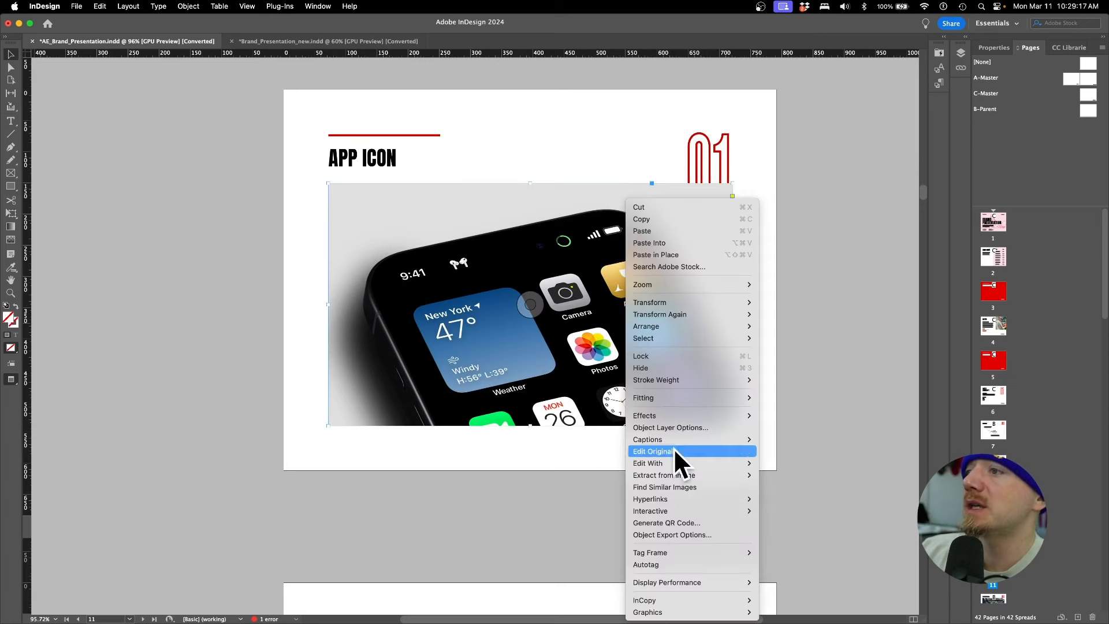
pyautogui.click(661, 431)
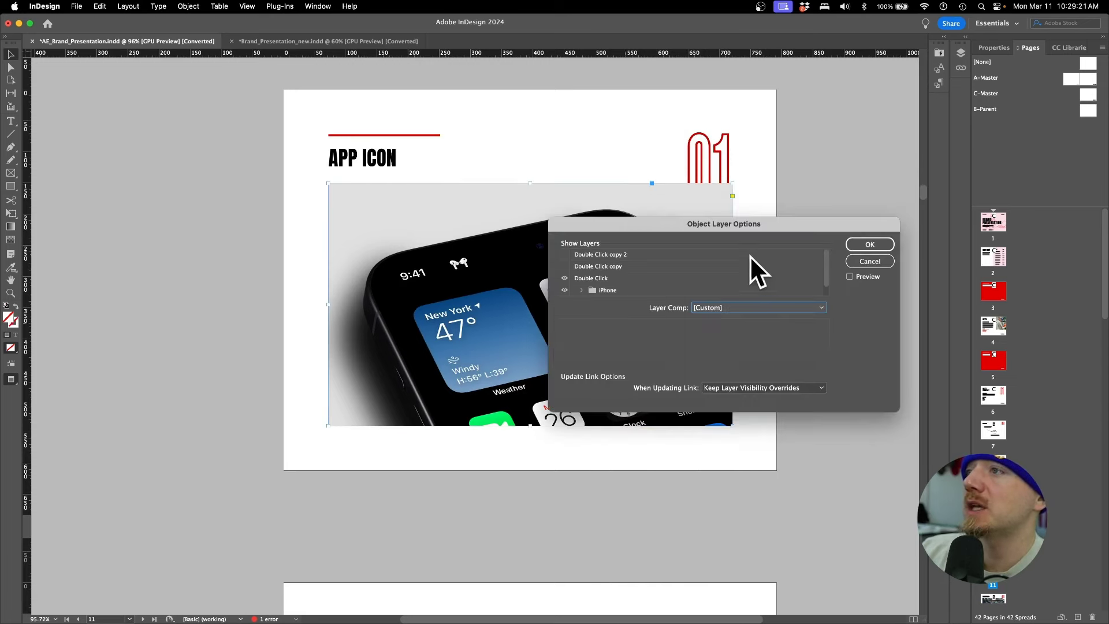
pyautogui.click(718, 307)
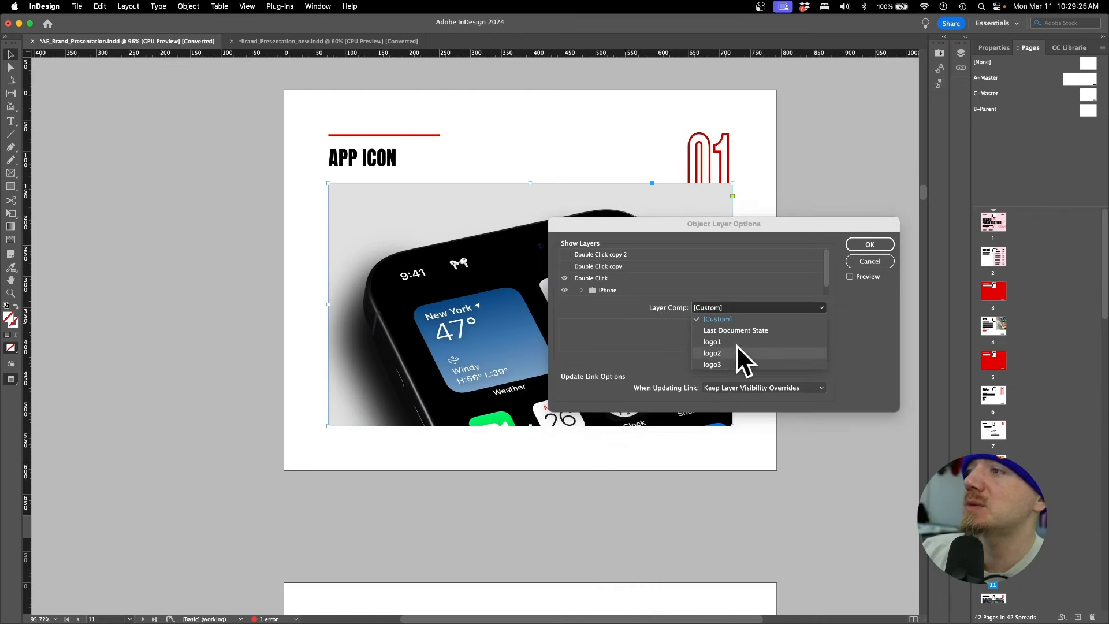
pyautogui.click(870, 261)
pyautogui.press('super+Tab')
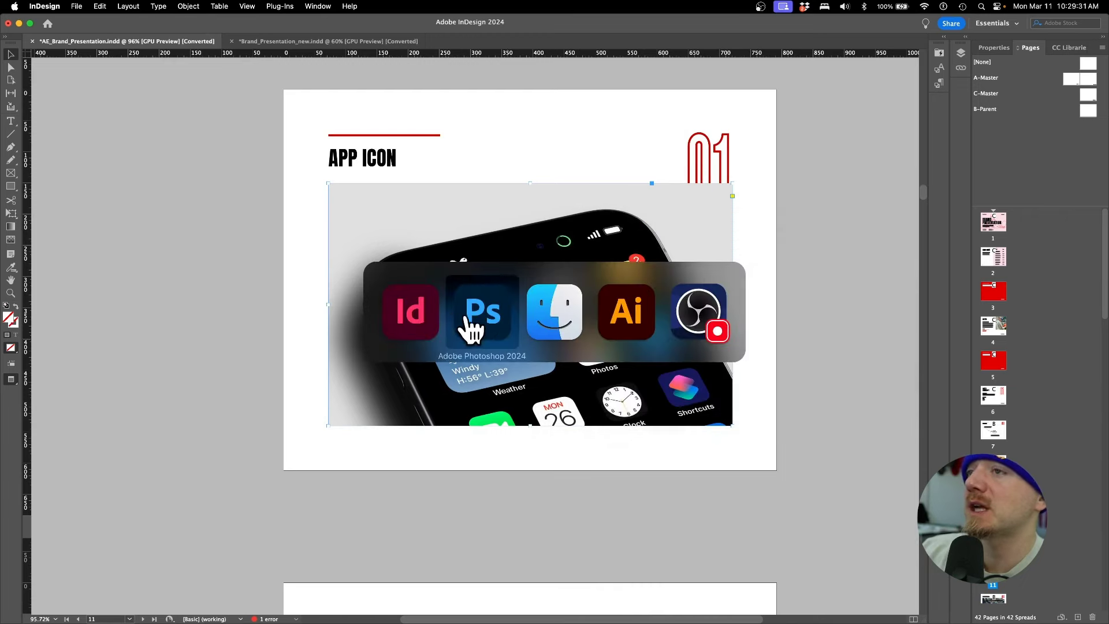
# Step: Apply the gold AirExec layer comp in Photoshop, then check the App Icon page in InDesign
pyautogui.click(492, 318)
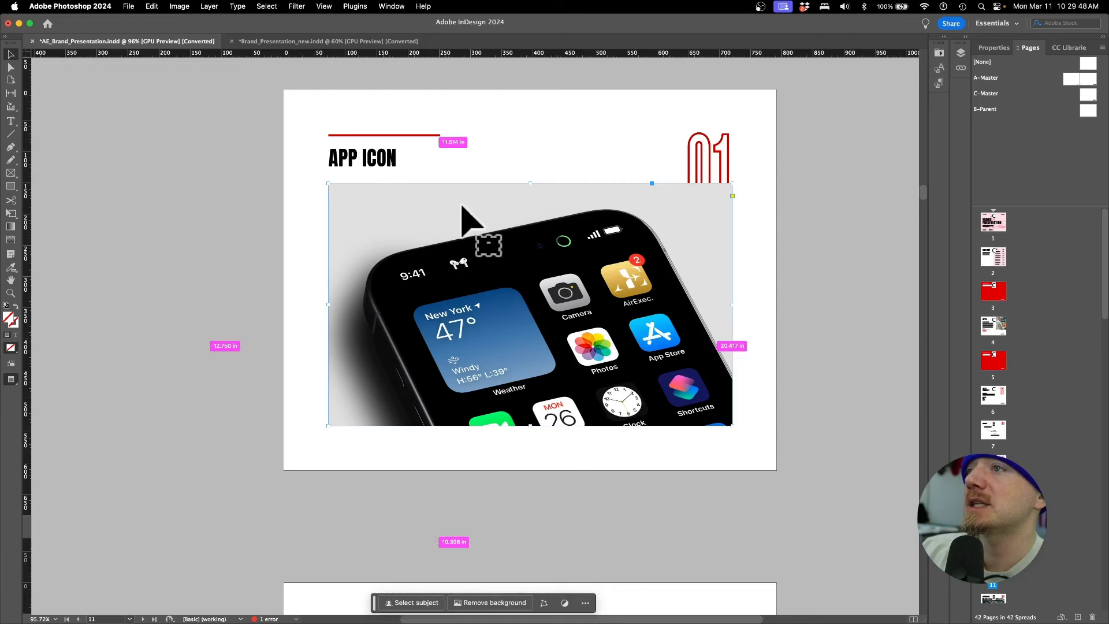
pyautogui.click(530, 305)
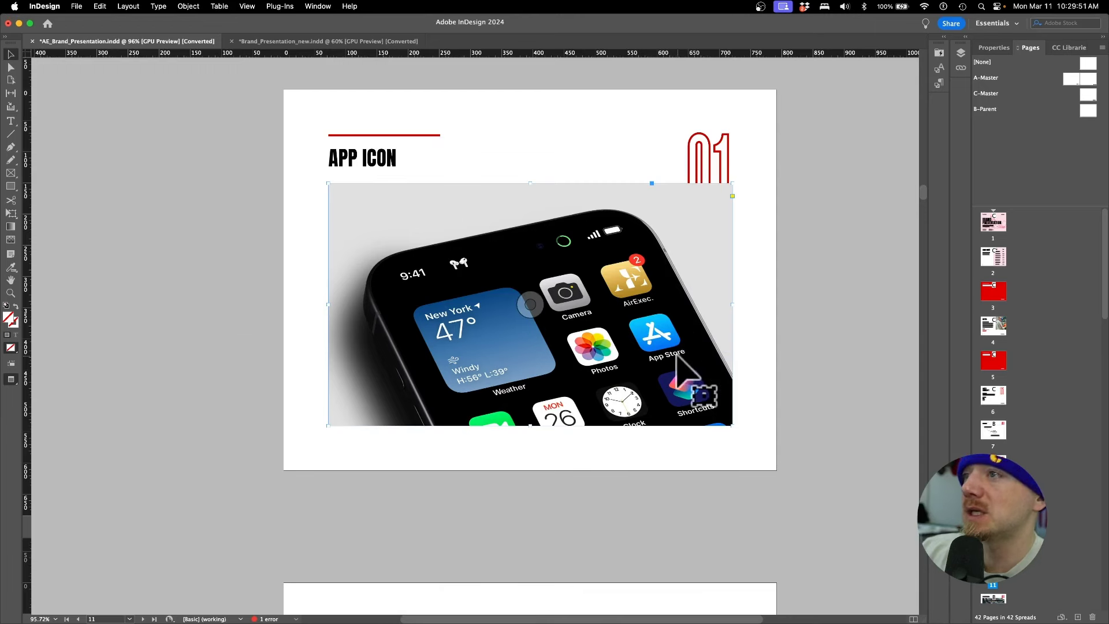
pyautogui.scroll(-15, 654, 400)
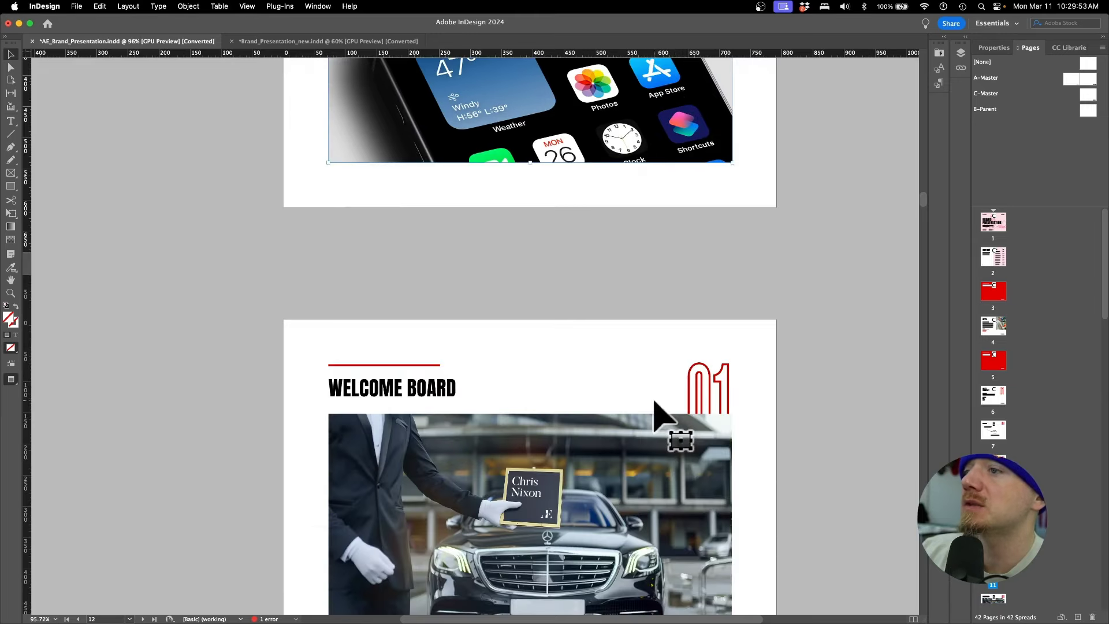
# Step: Scroll down through the layout to page 41, the three-concept logo overview
pyautogui.scroll(-8, 649, 389)
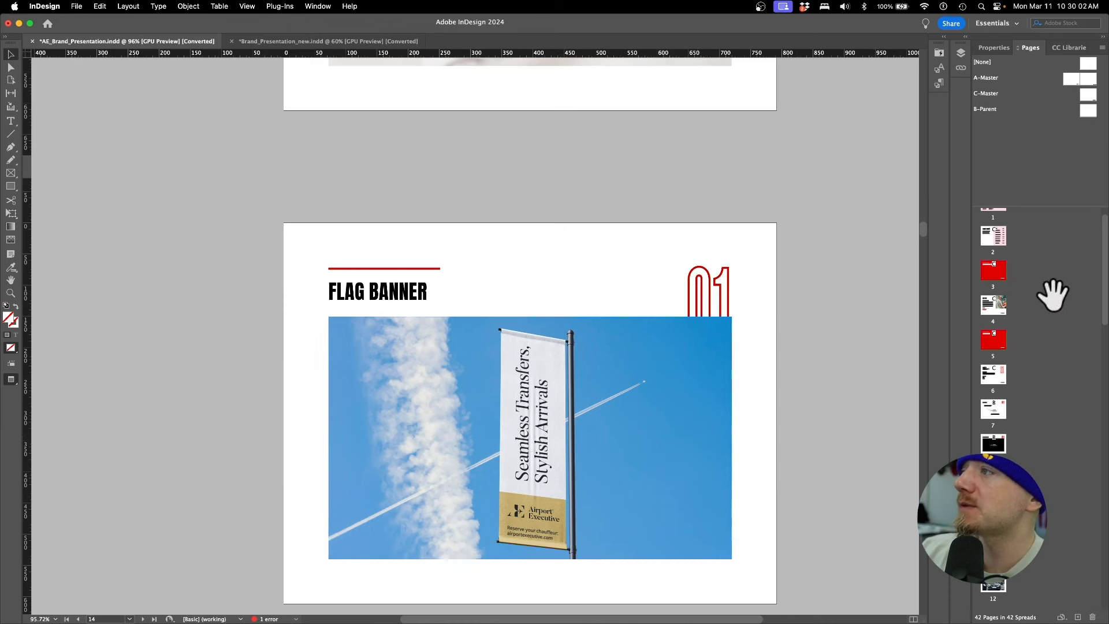
pyautogui.scroll(-2, 1002, 442)
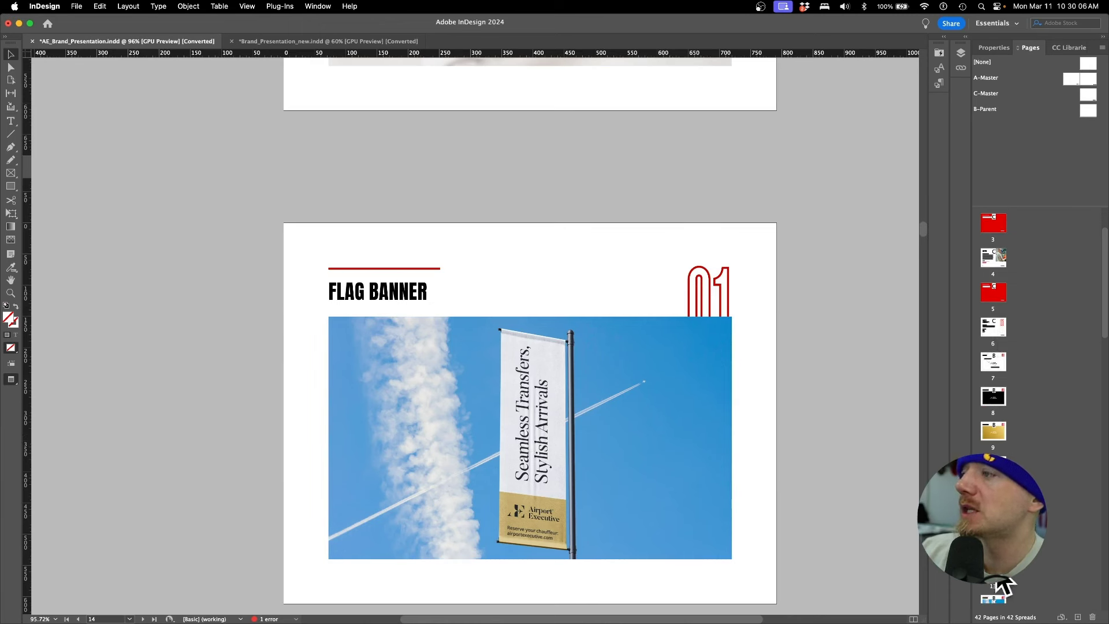
pyautogui.scroll(-1, 1003, 587)
pyautogui.scroll(-8, 1005, 582)
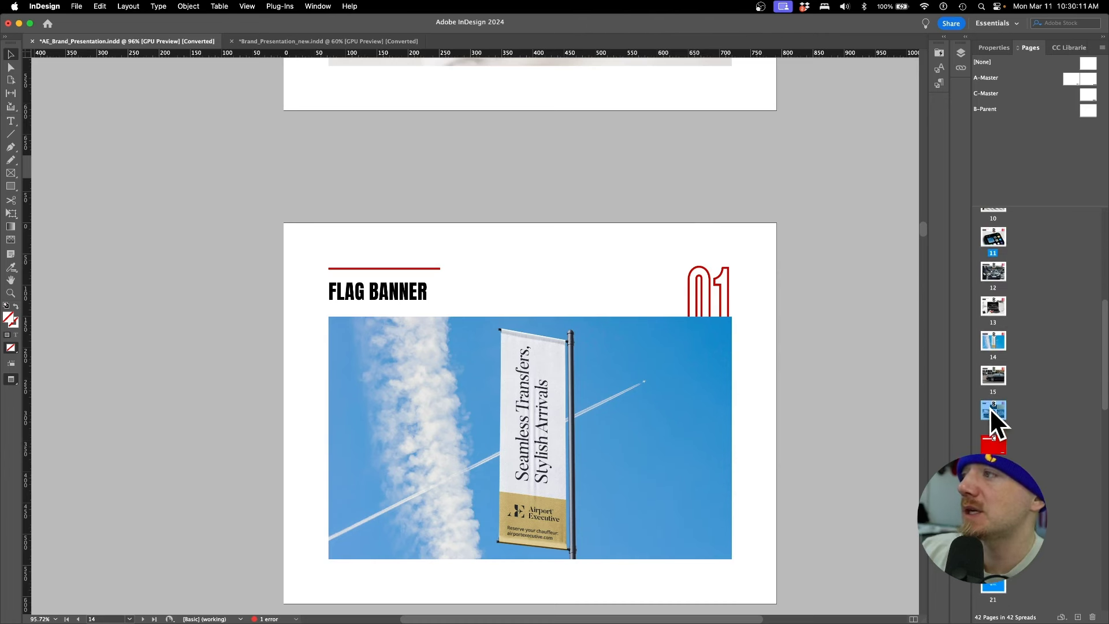
pyautogui.scroll(-20, 718, 421)
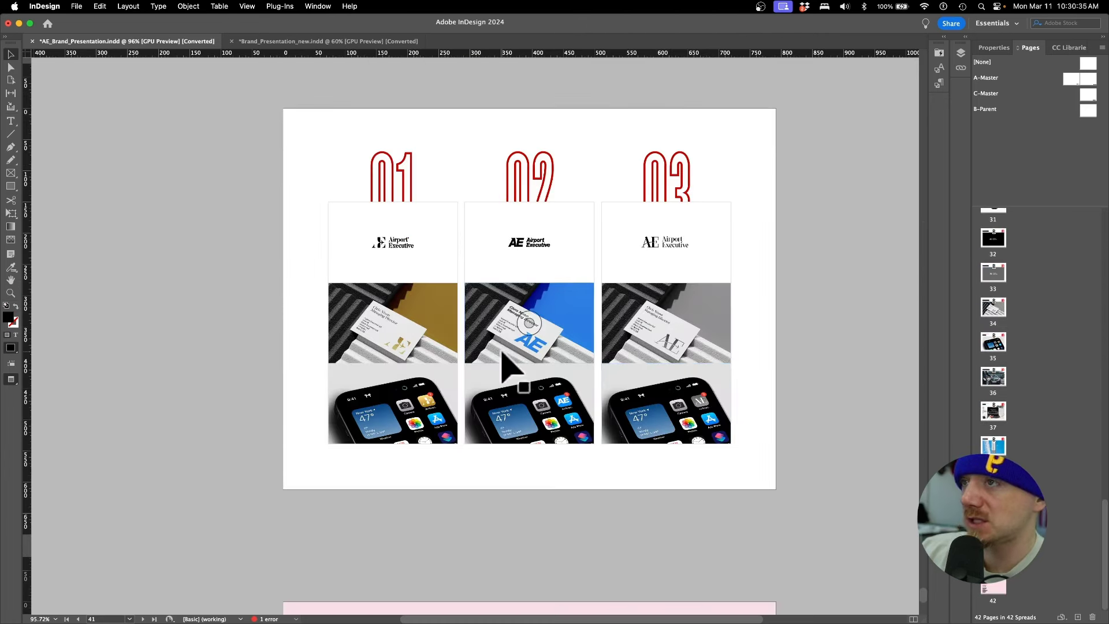
pyautogui.press('super+Tab')
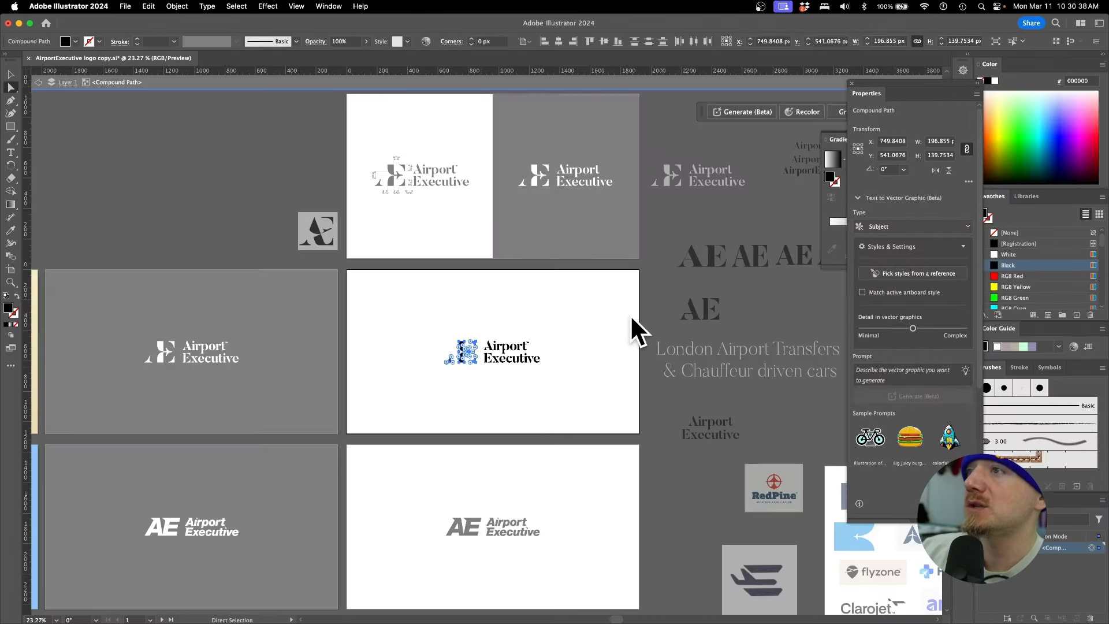
# Step: Deselect and draw a black rectangle over the Airport Executive logo on the Illustrator artboard
pyautogui.click(543, 390)
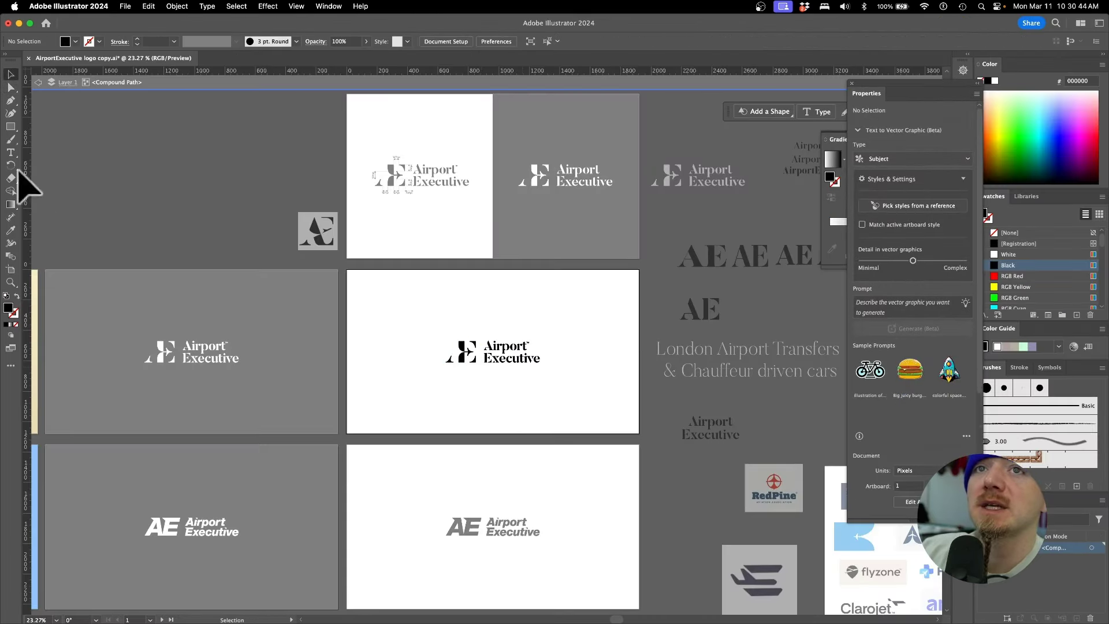
pyautogui.click(10, 127)
pyautogui.moveTo(507, 319); pyautogui.dragTo(561, 359)
pyautogui.press('super+Tab')
pyautogui.press('super+Tab')
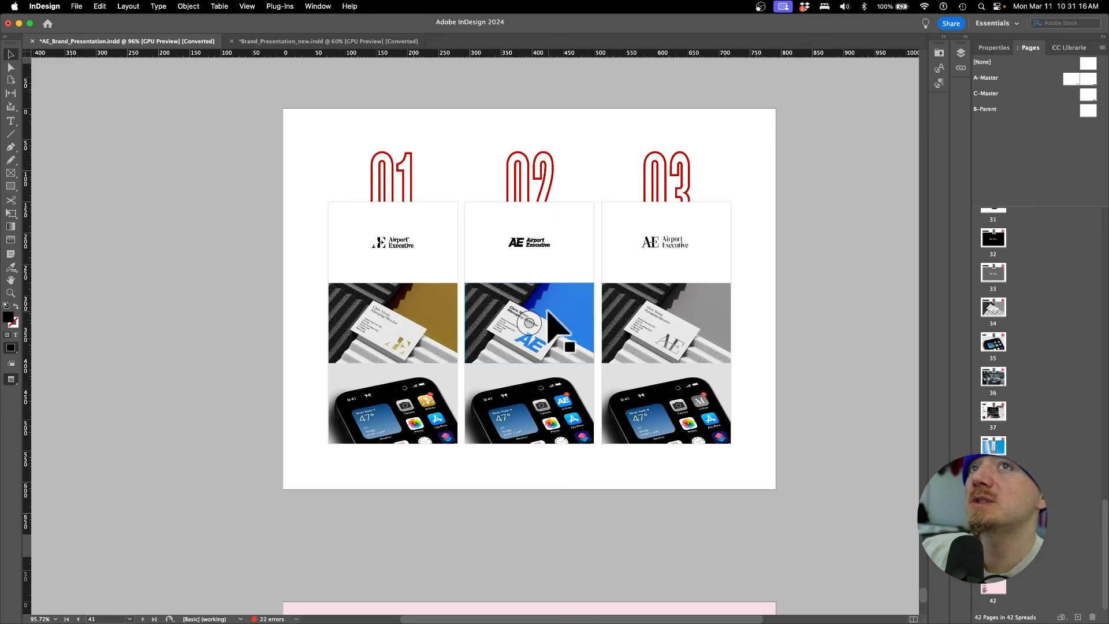
# Step: Update the modified AirportExecutive logo copy.ai link from the Links panel
pyautogui.click(317, 6)
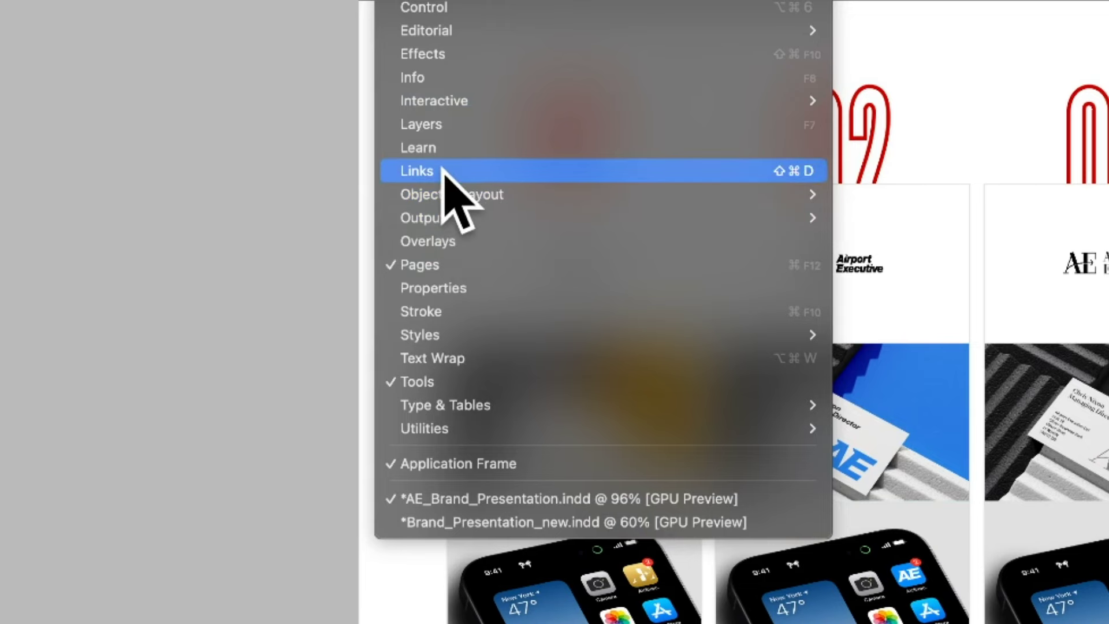
pyautogui.press('Escape')
pyautogui.click(960, 68)
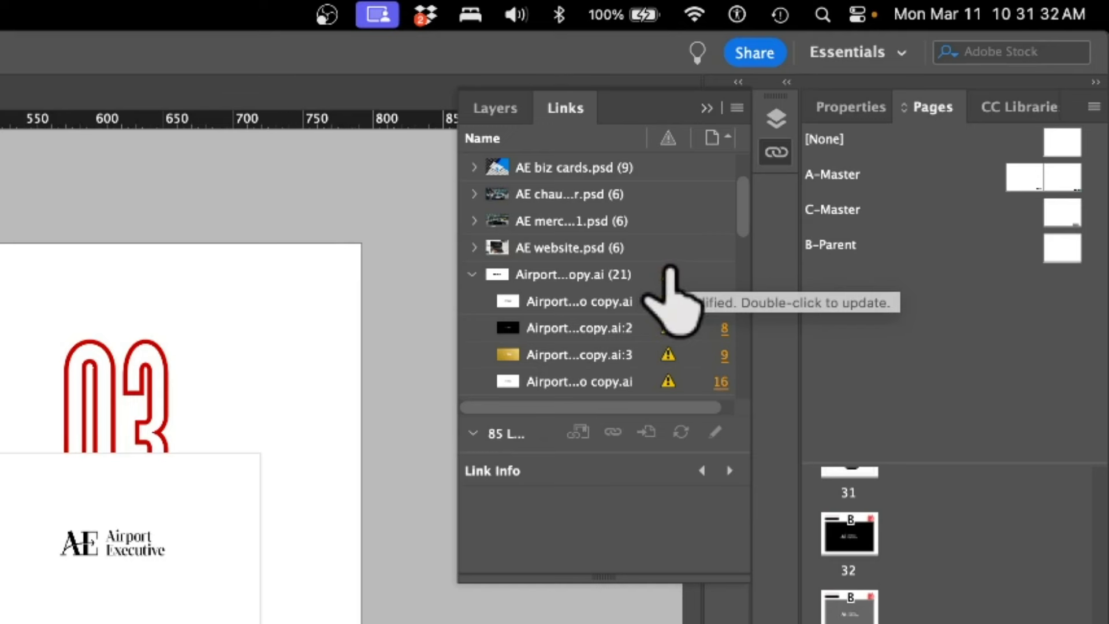
pyautogui.click(670, 272)
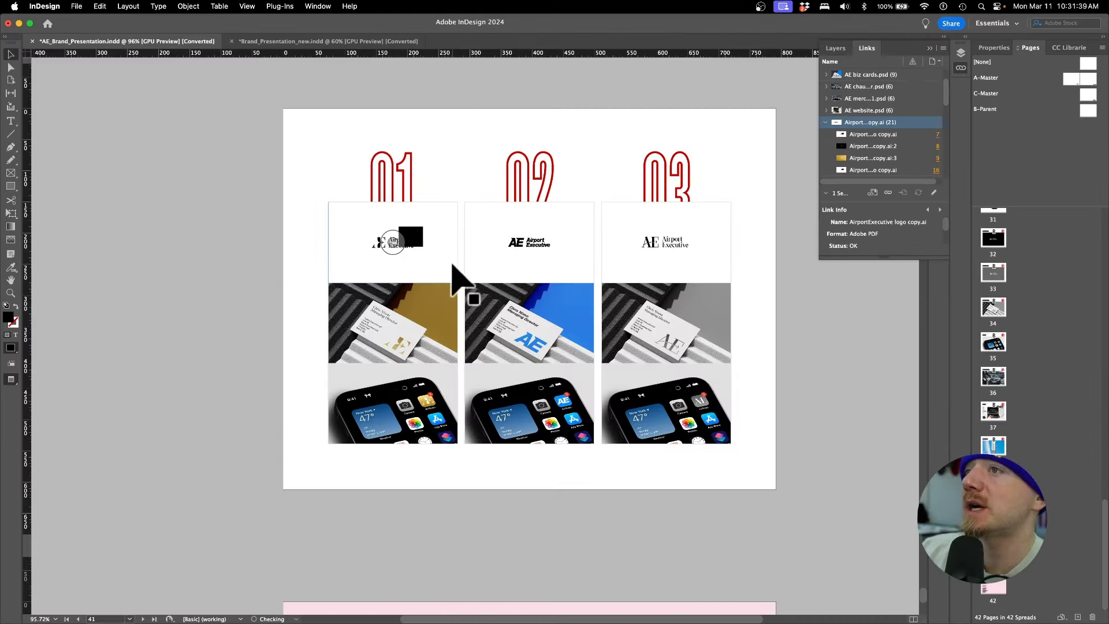
pyautogui.scroll(1, 445, 278)
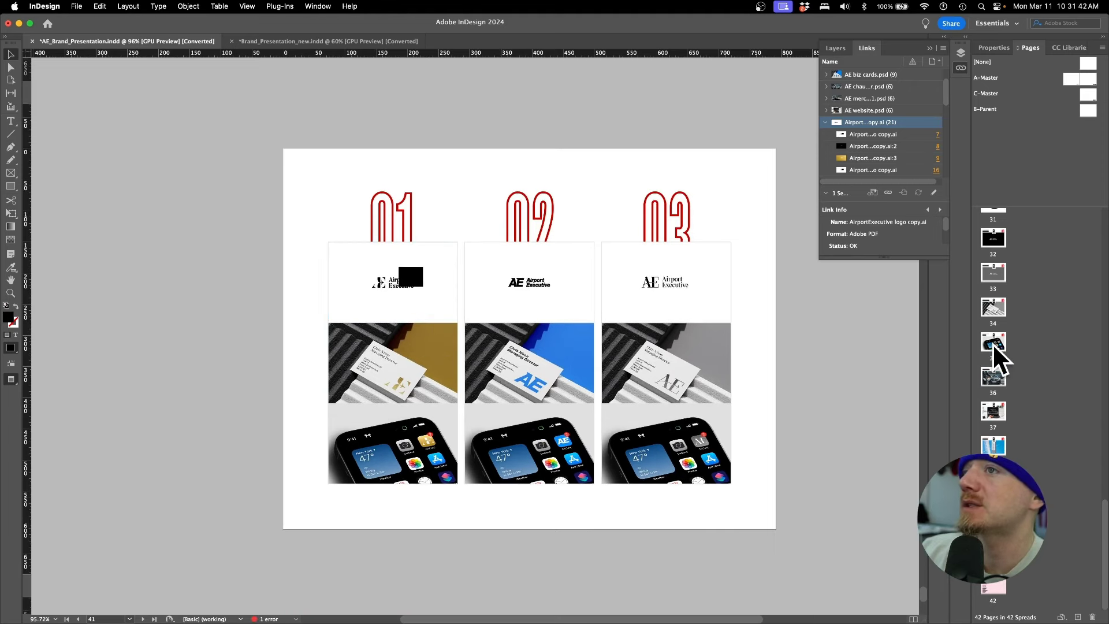
pyautogui.scroll(15, 995, 347)
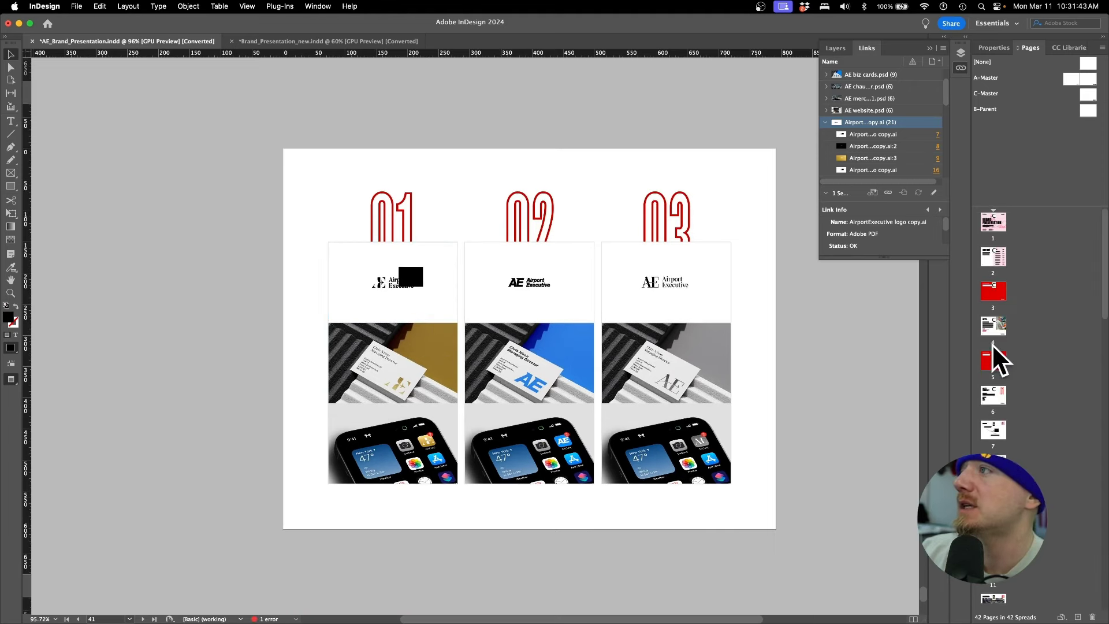
pyautogui.doubleClick(994, 431)
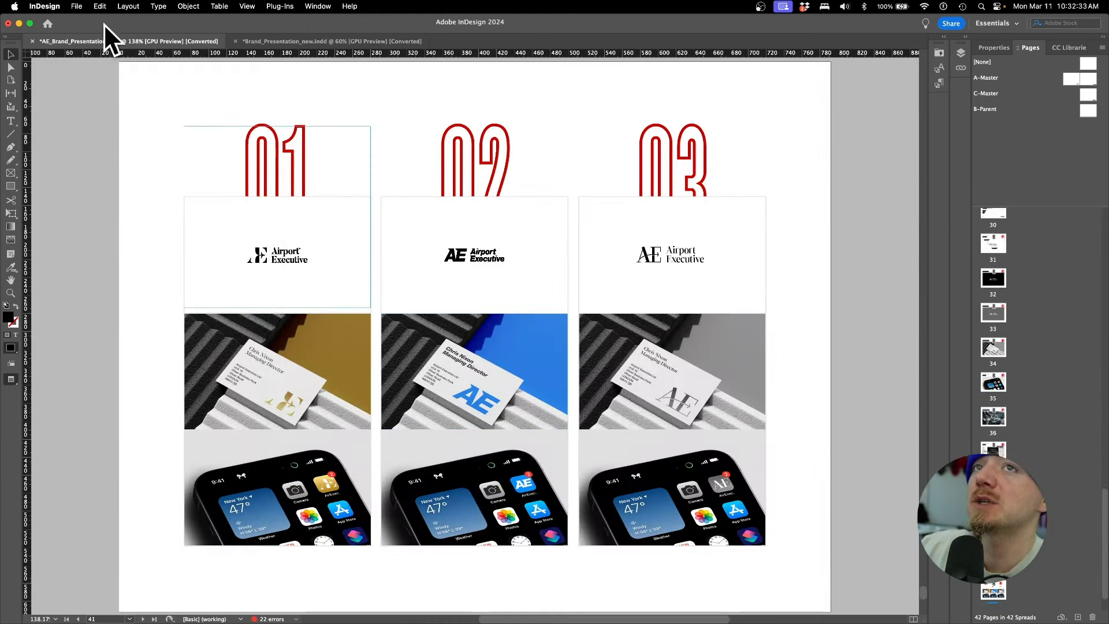
pyautogui.click(75, 6)
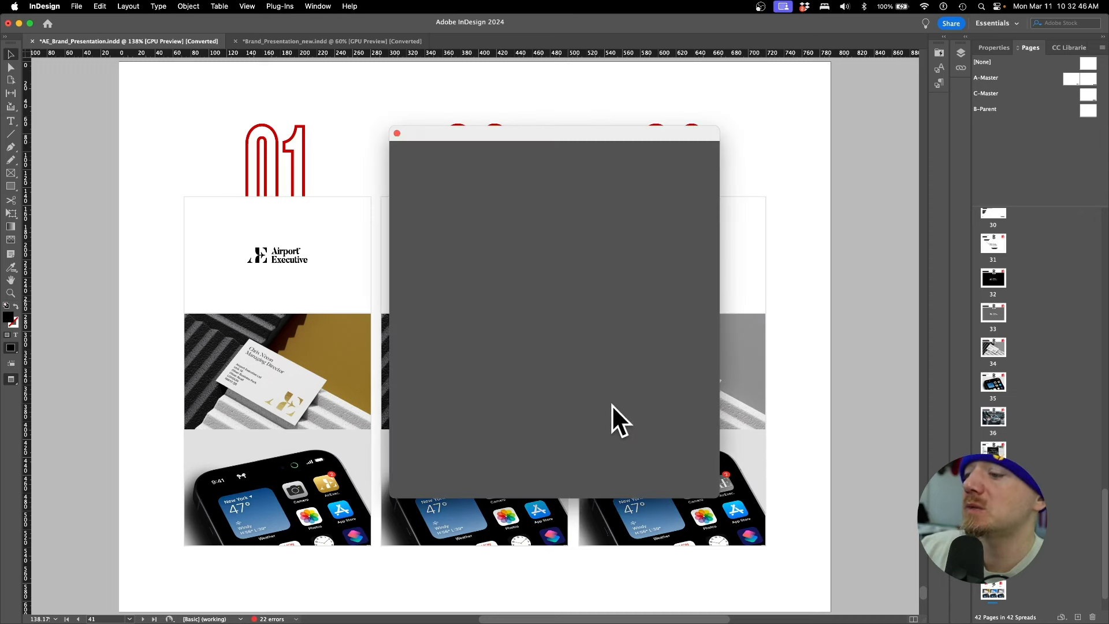
# Step: Publish online and view the AE Logo Presentation in Chrome via ebaqdesign.com/ae
pyautogui.press('super+Tab')
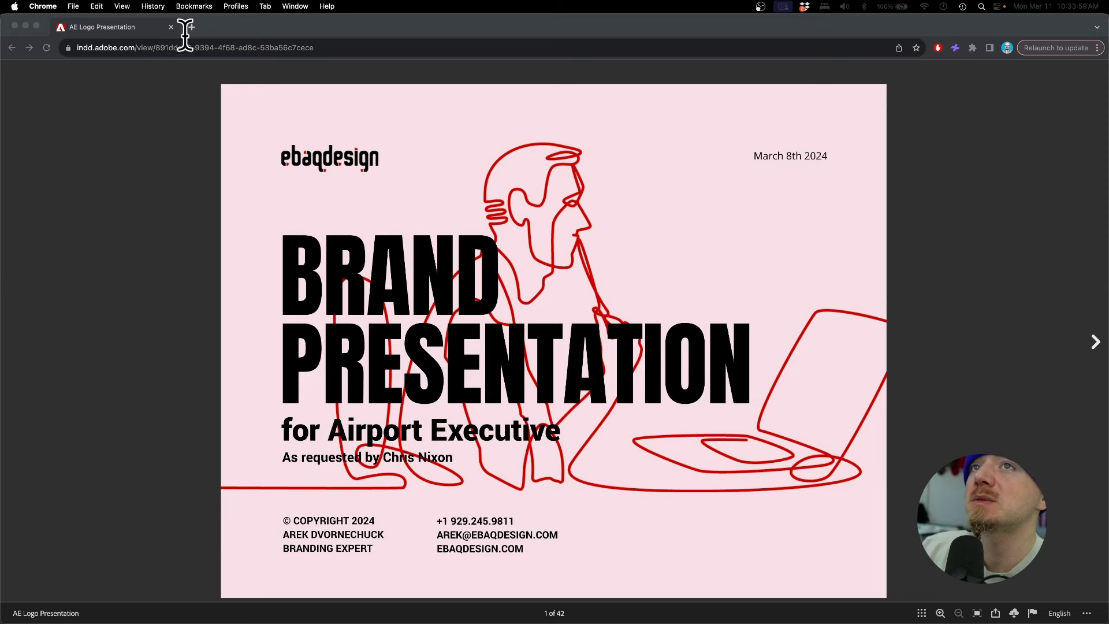
pyautogui.click(191, 26)
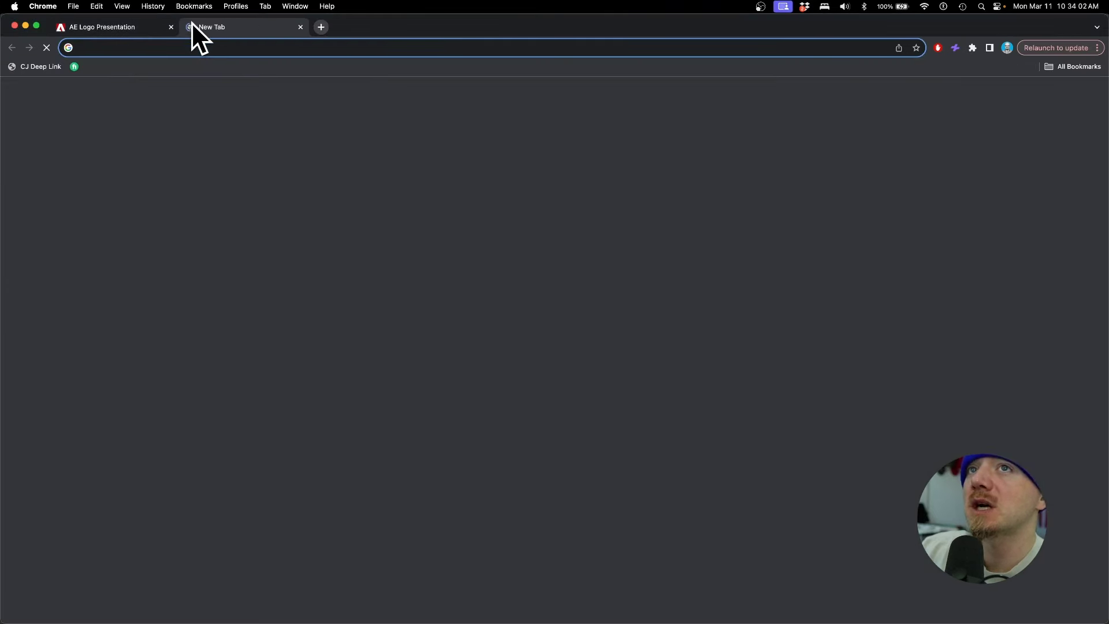
pyautogui.write('ebaqdesign.com/')
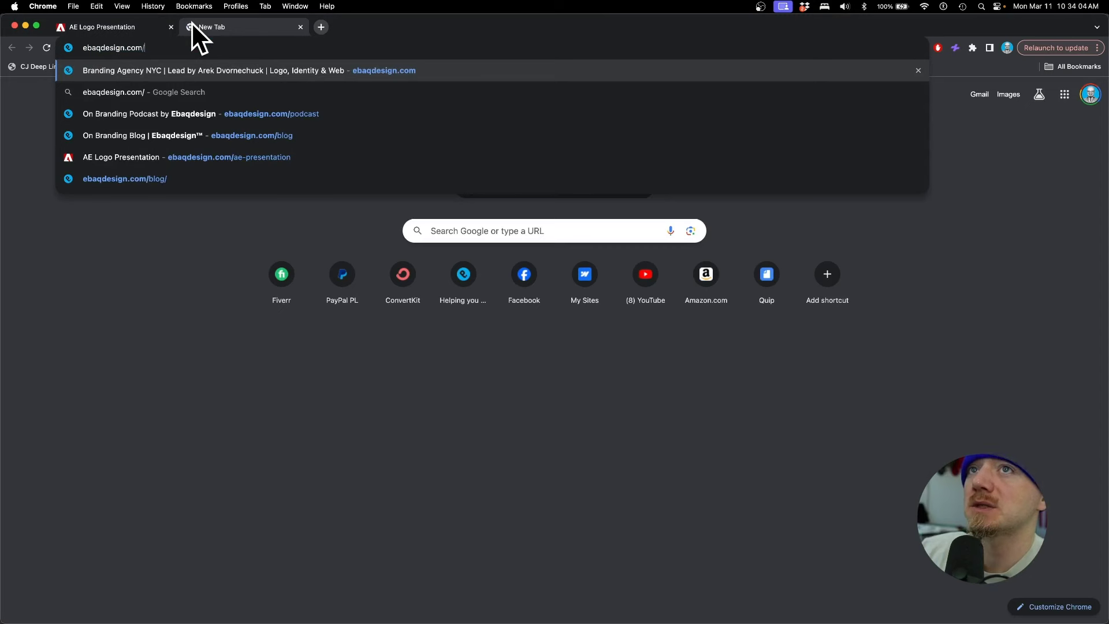
pyautogui.write('ae-presentation')
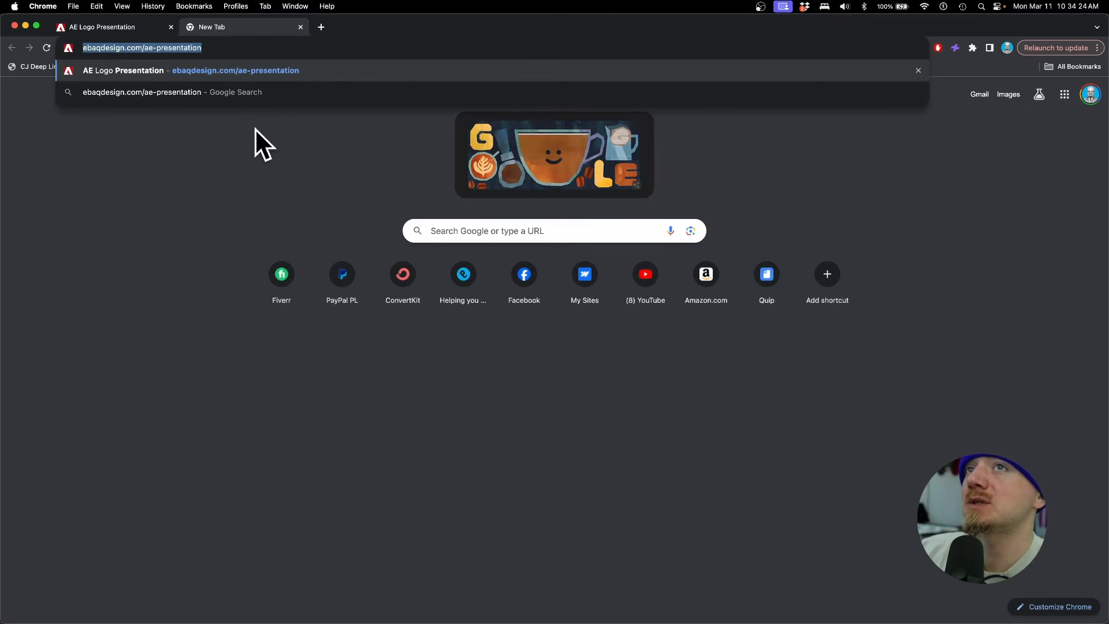
pyautogui.click(140, 23)
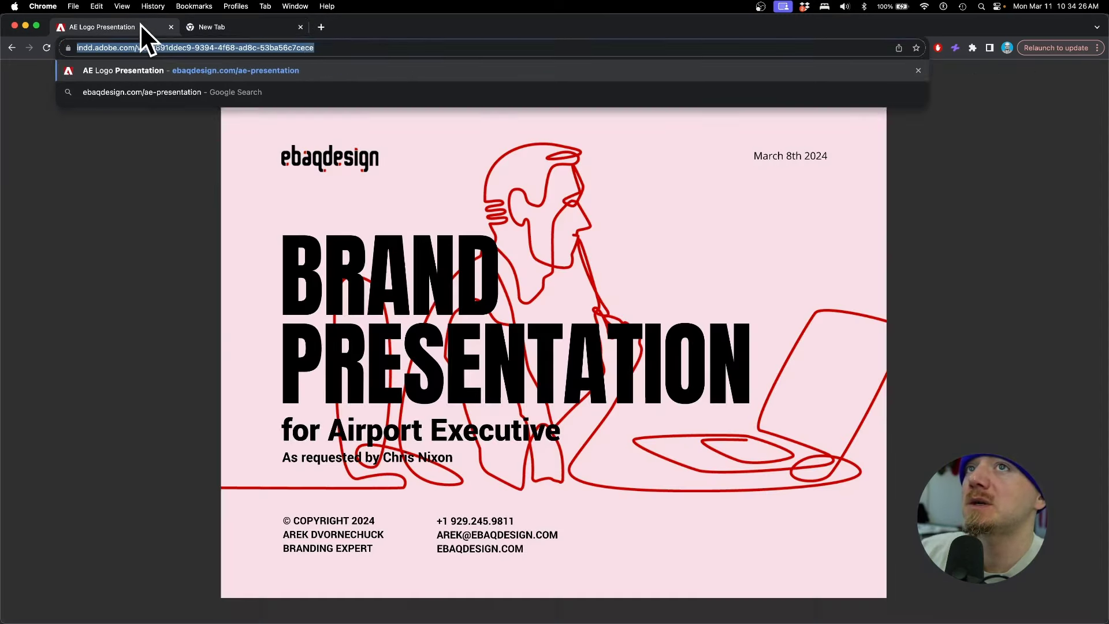
# Step: Jump to the First Concept section and page forward to concept 02 Business Cards, page 22
pyautogui.click(876, 353)
pyautogui.click(641, 212)
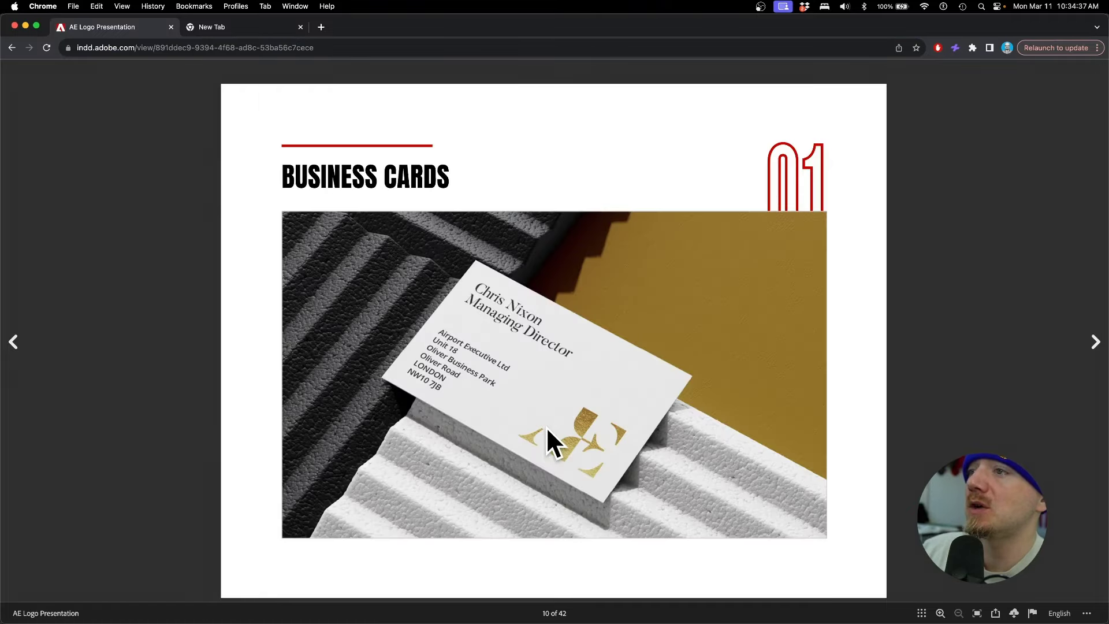
pyautogui.press('Right')
pyautogui.press('Right')
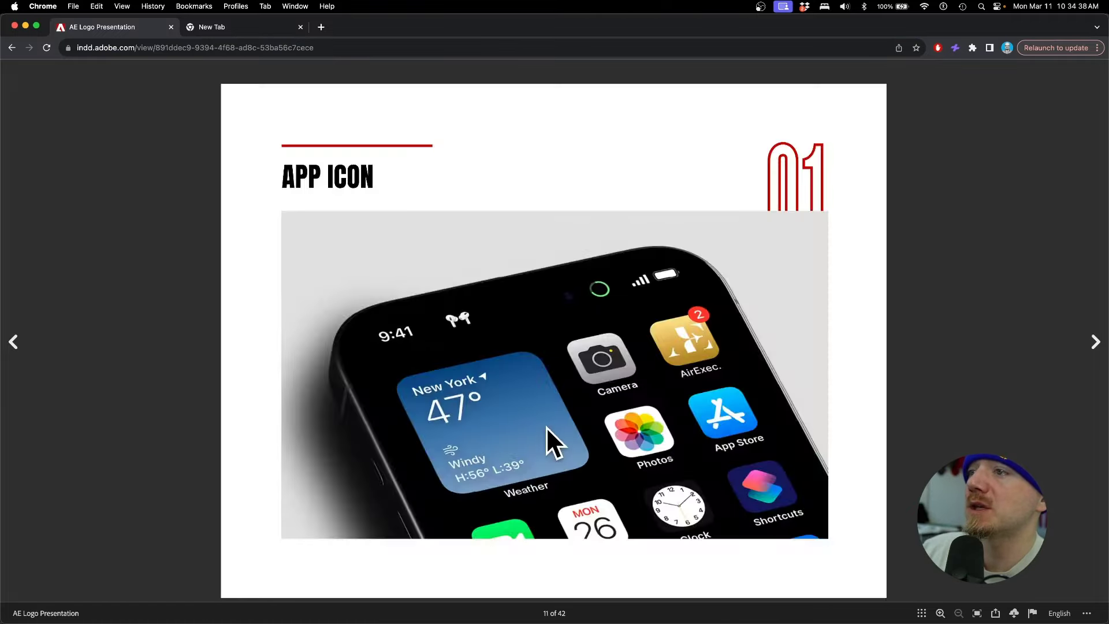
pyautogui.press('Right')
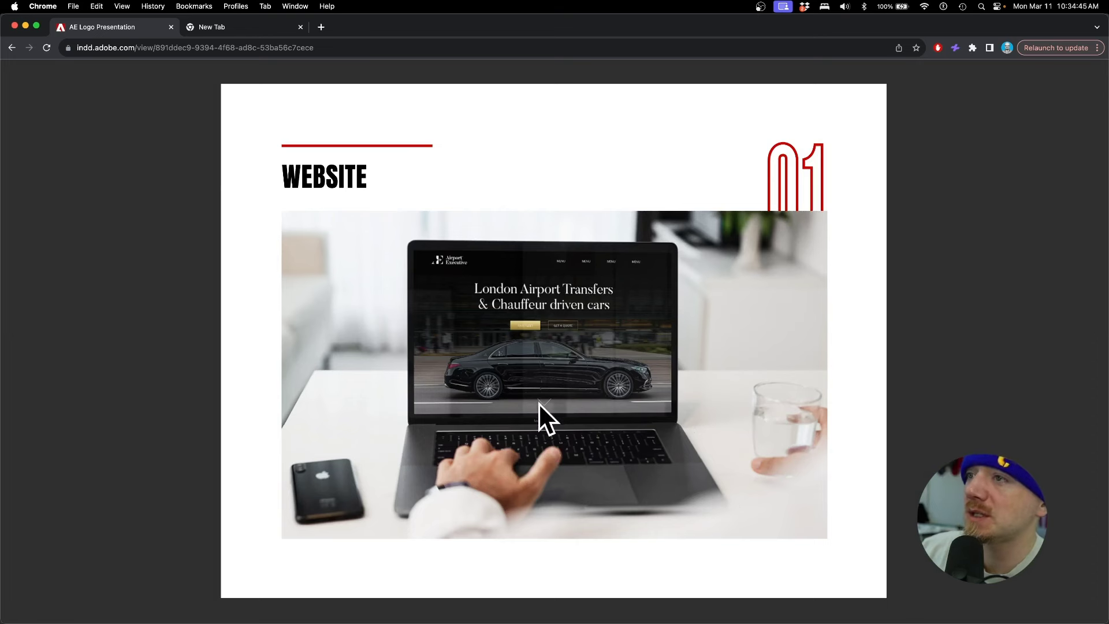
pyautogui.press('Right')
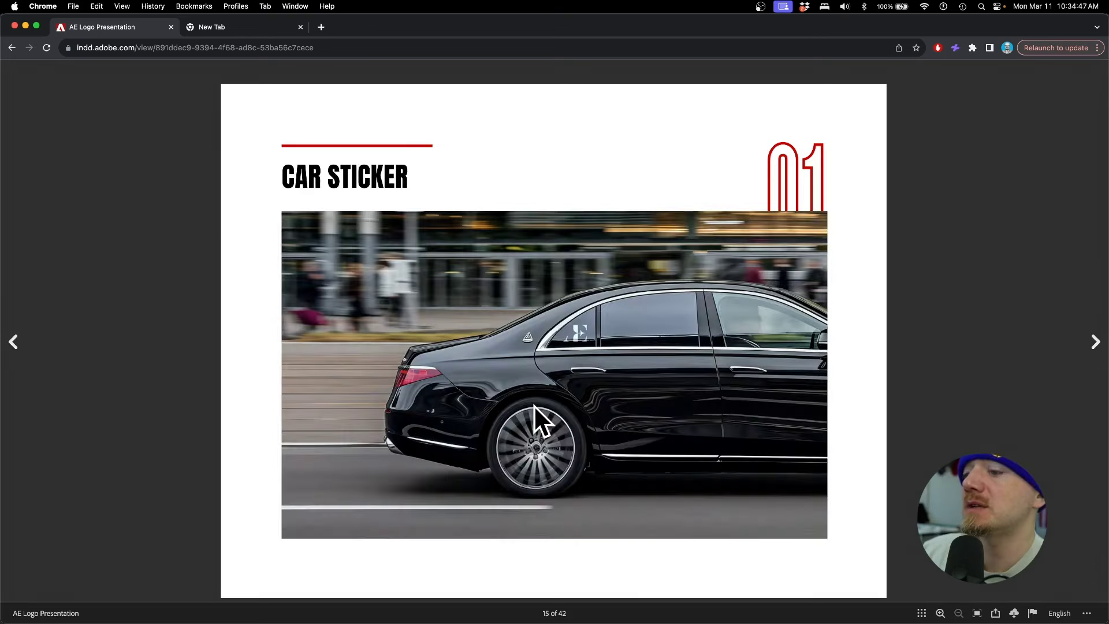
pyautogui.press('Right')
pyautogui.press('Right')
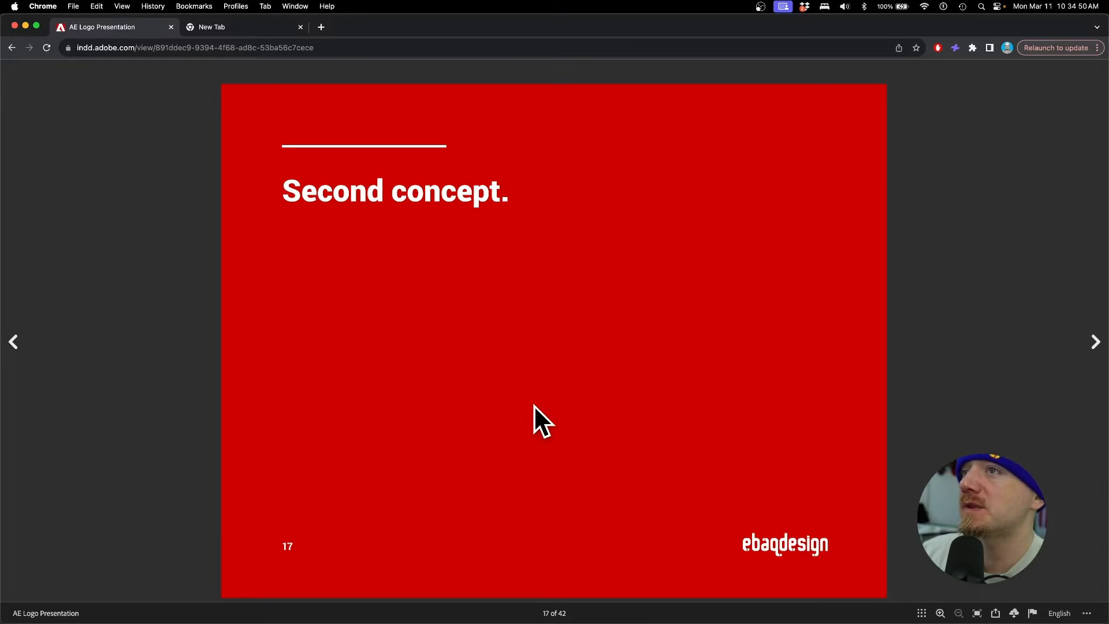
pyautogui.press('Right')
pyautogui.press('Right')
pyautogui.press('Right')
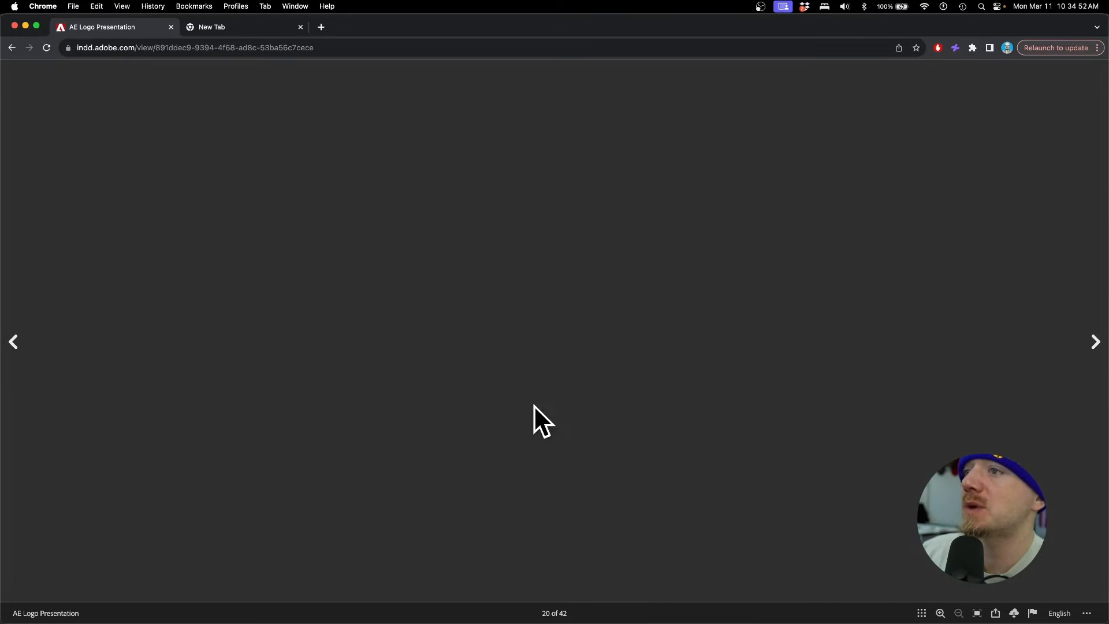
pyautogui.press('Right')
pyautogui.press('Right')
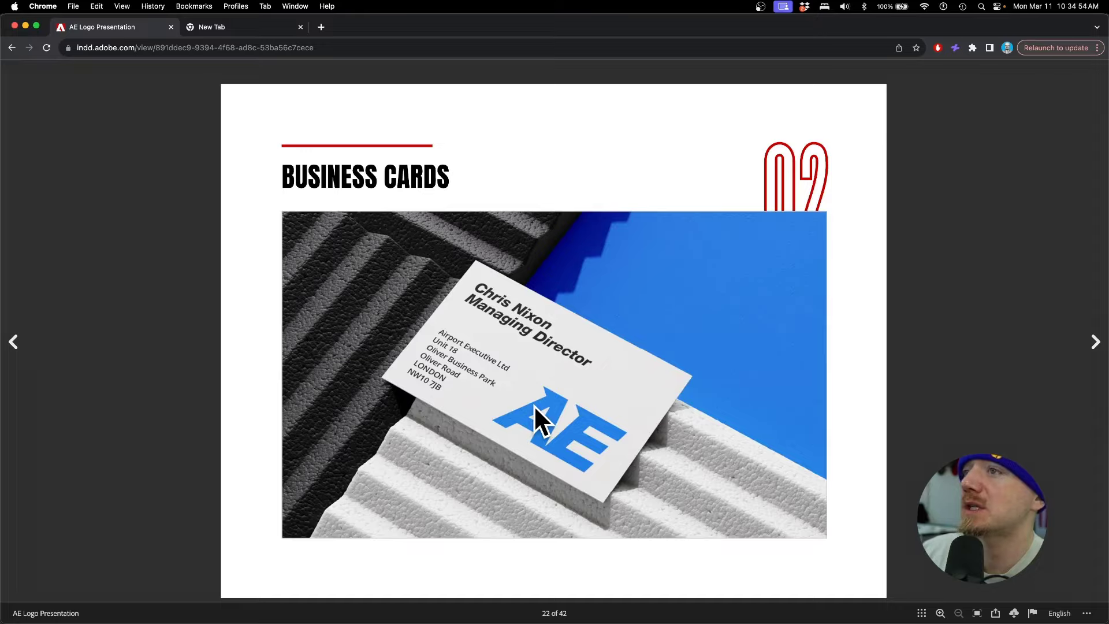
pyautogui.press('Right')
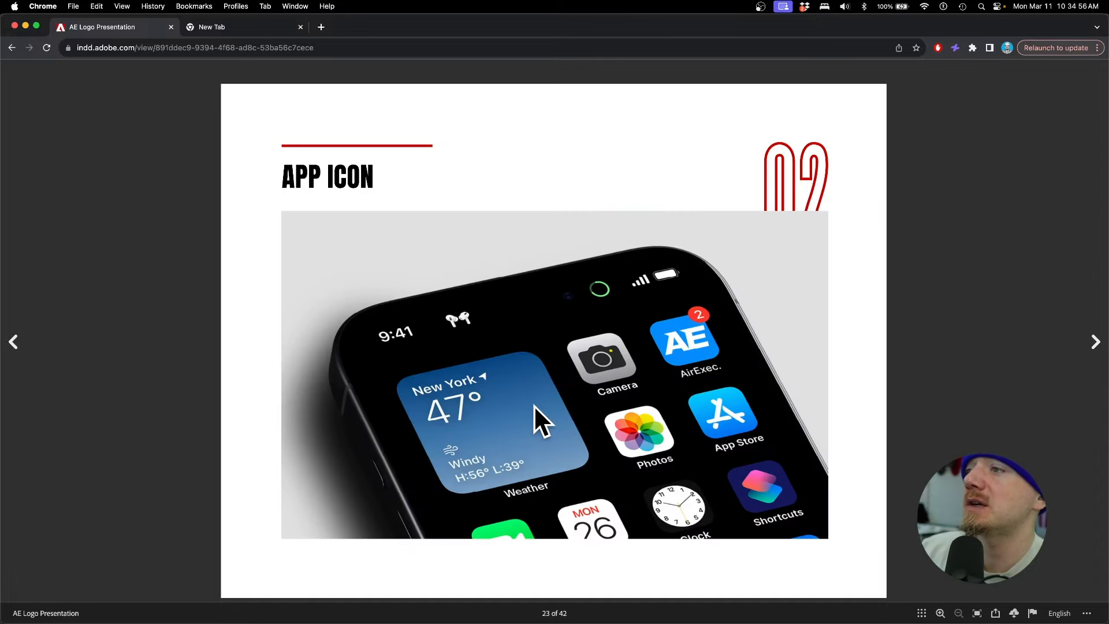